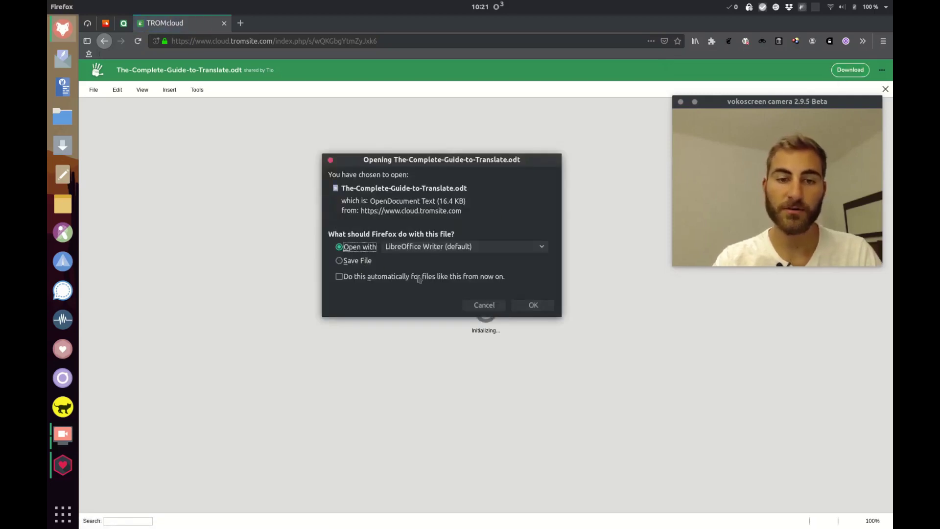
Open the translation guide in LibreOffice Writer and save all files from its offline website link as The Website.zip in Downloads
click(528, 306)
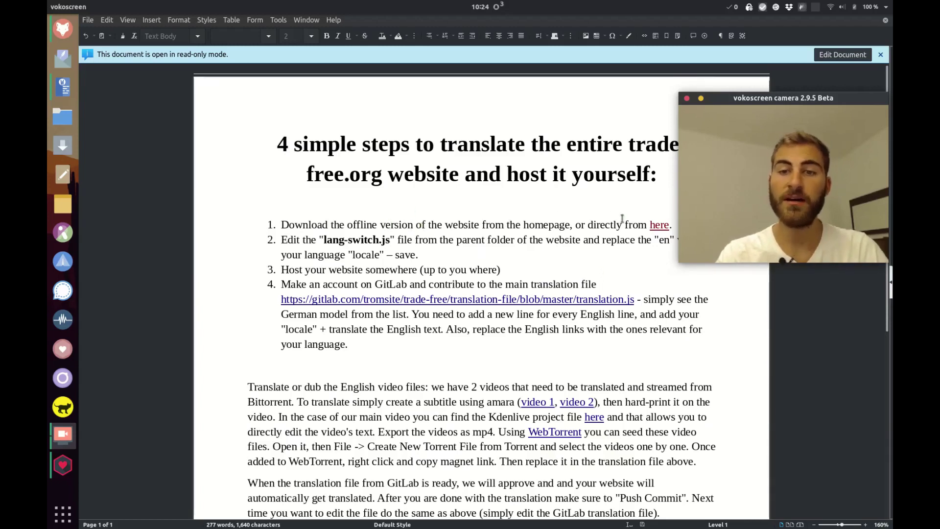
click(660, 230)
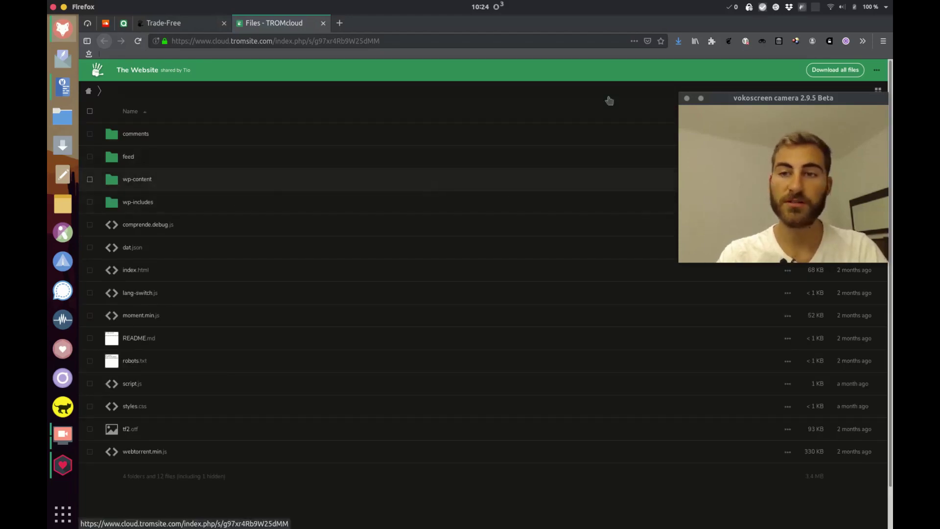
click(832, 72)
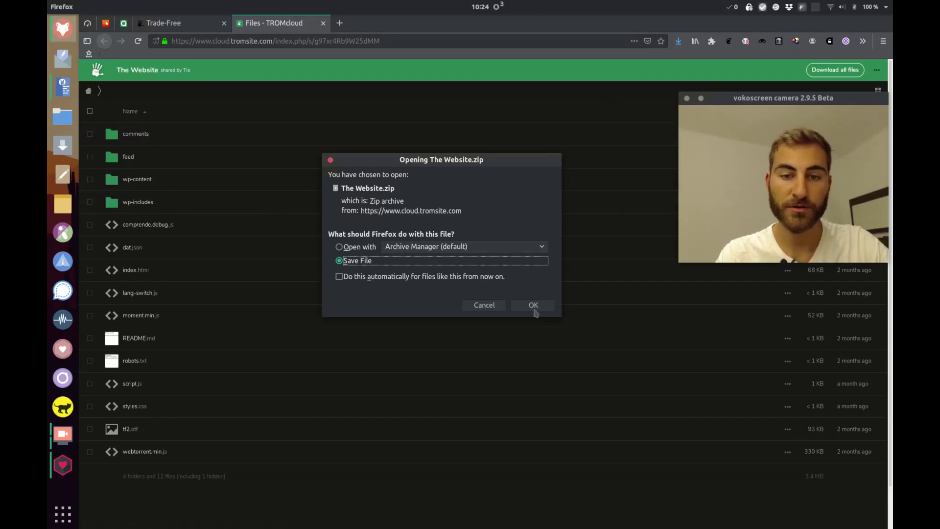
click(531, 306)
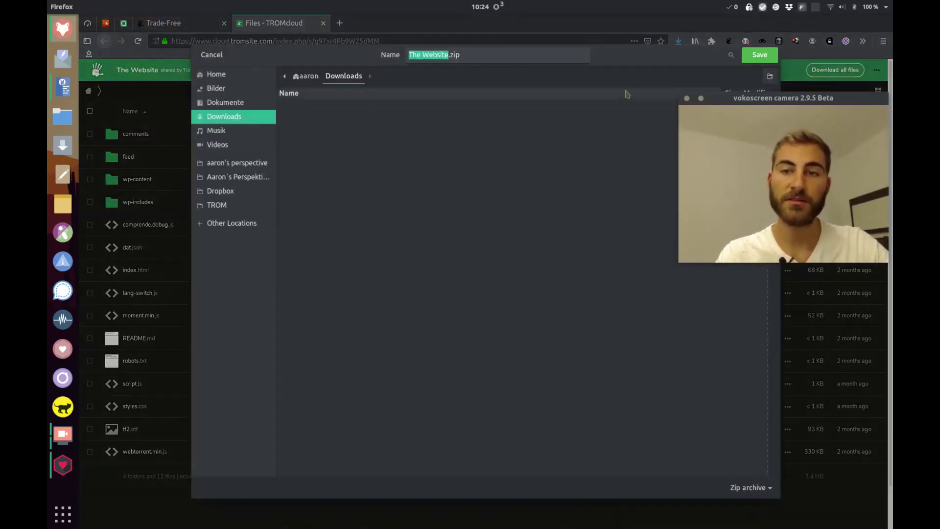
click(762, 55)
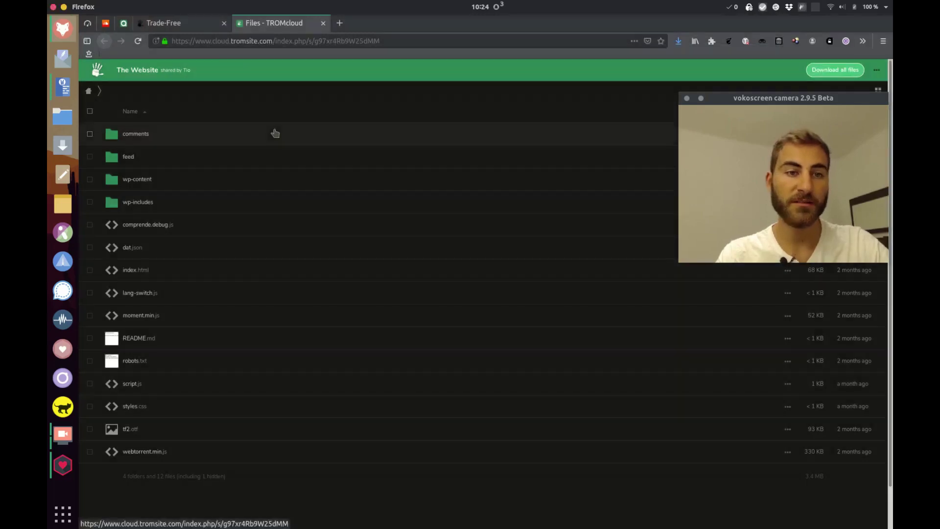
Switch to the Files app and extract The Website.zip in the Downloads folder
click(62, 117)
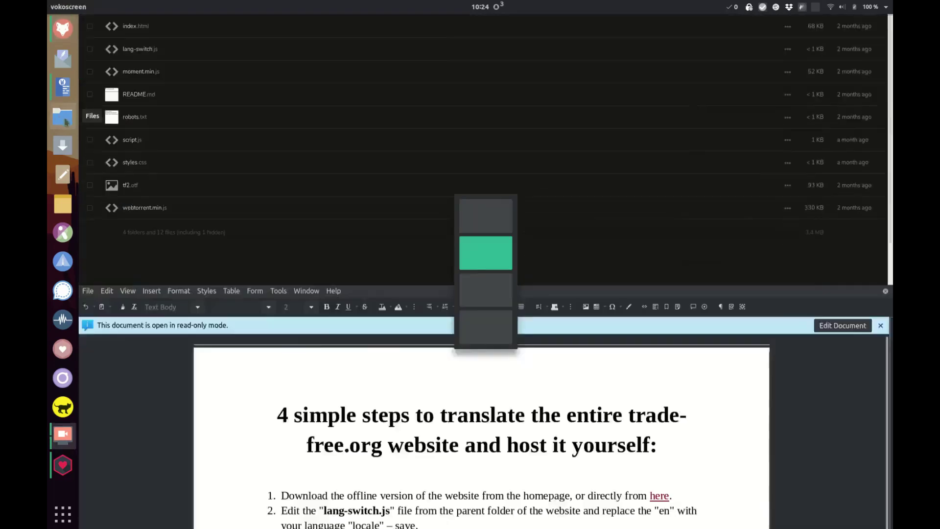
click(376, 143)
right_click(373, 142)
click(424, 269)
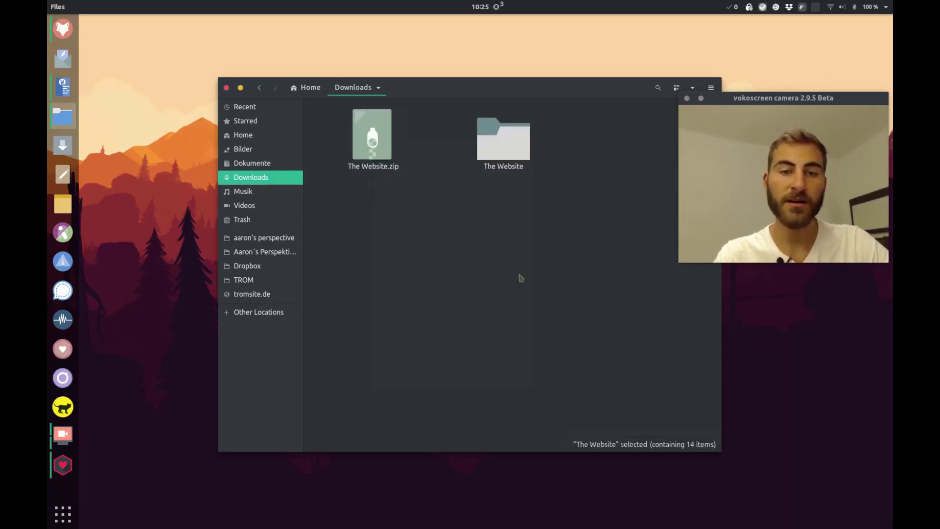
Check the guide's editing instruction and open lang-switch.js from the extracted The Website folder in the text editor
key(alt+Tab)
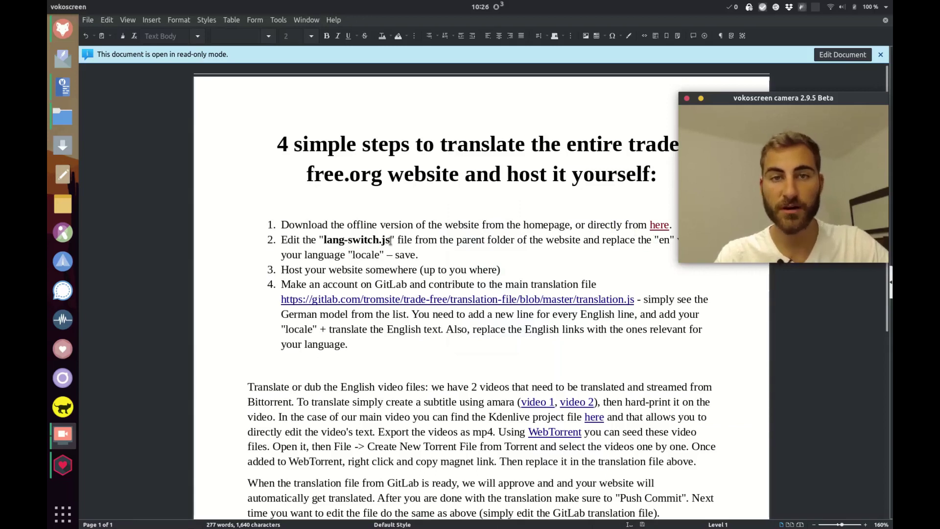
key(ctrl+alt+Down)
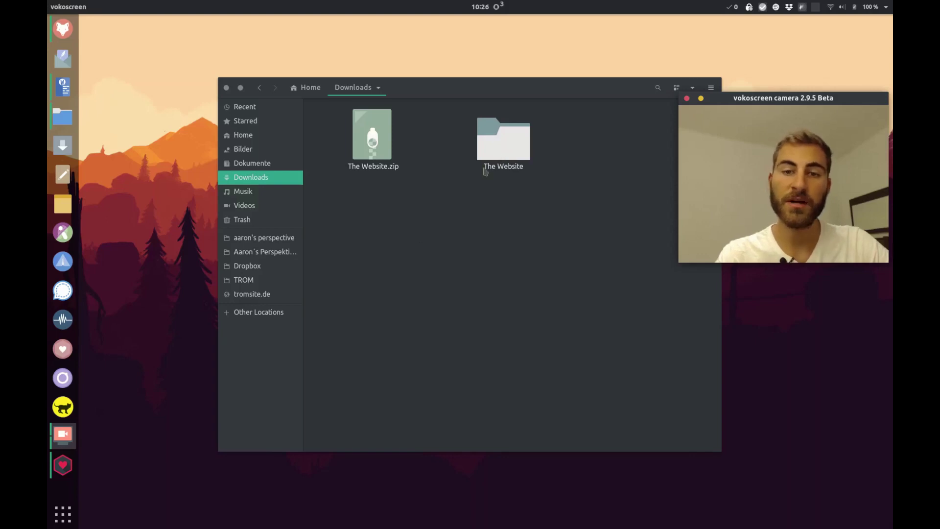
click(499, 188)
double_click(504, 139)
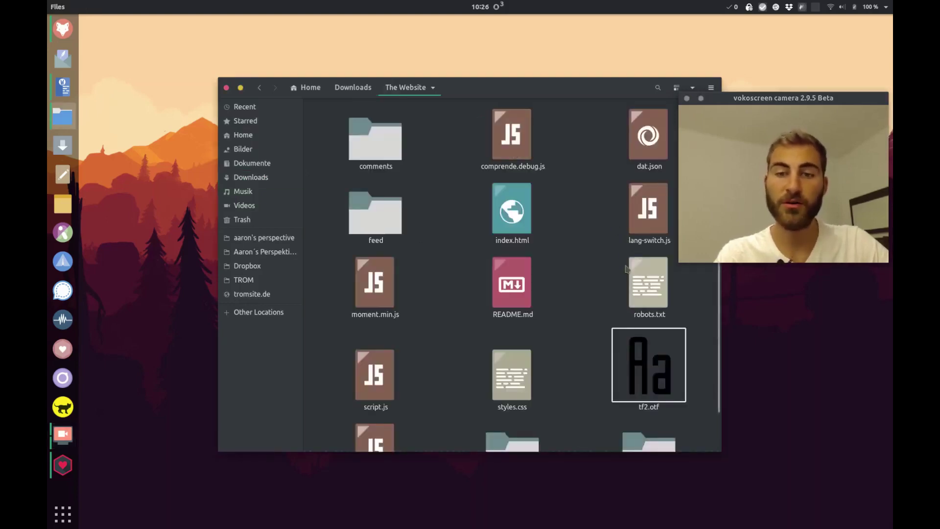
double_click(648, 215)
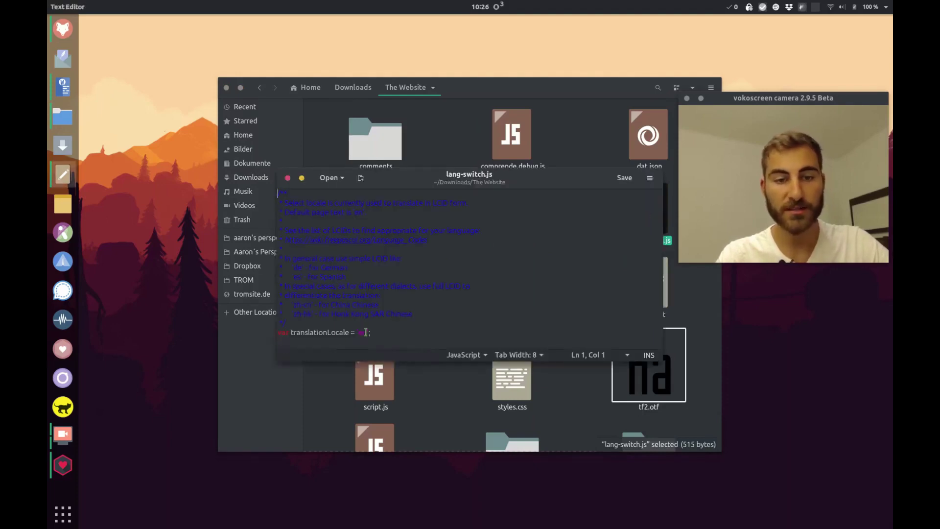
Replace the translationLocale value in lang-switch.js with the target language's two-letter locale code, and save and close the file
click(365, 332)
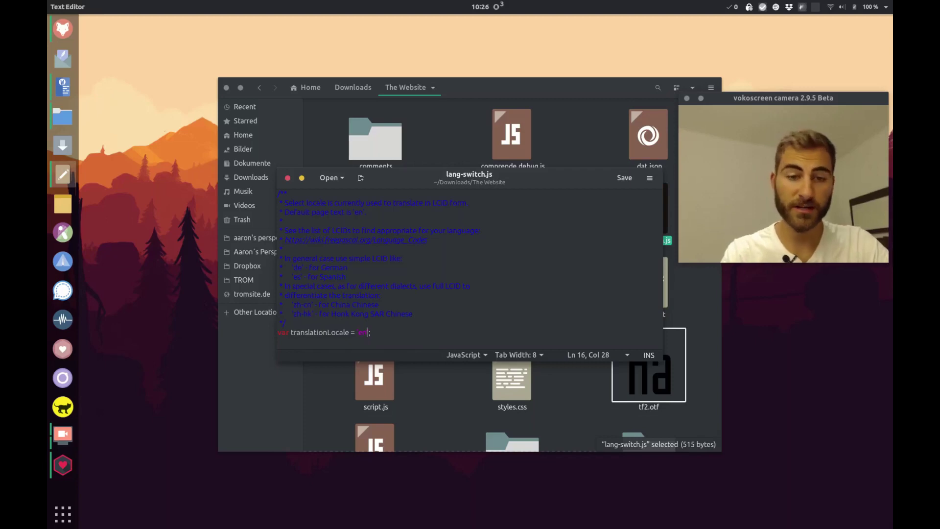
key(BackSpace)
key(BackSpace)
text(de)
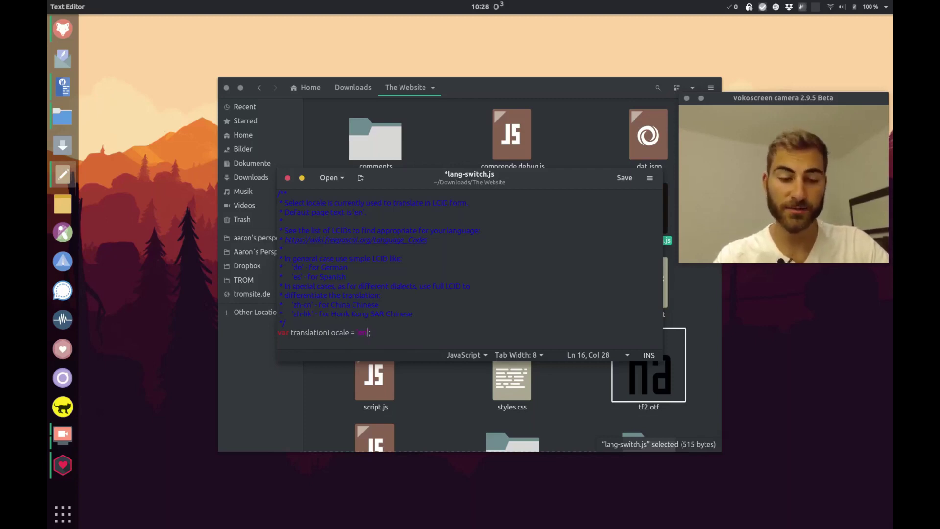
key(BackSpace)
key(BackSpace)
text(de)
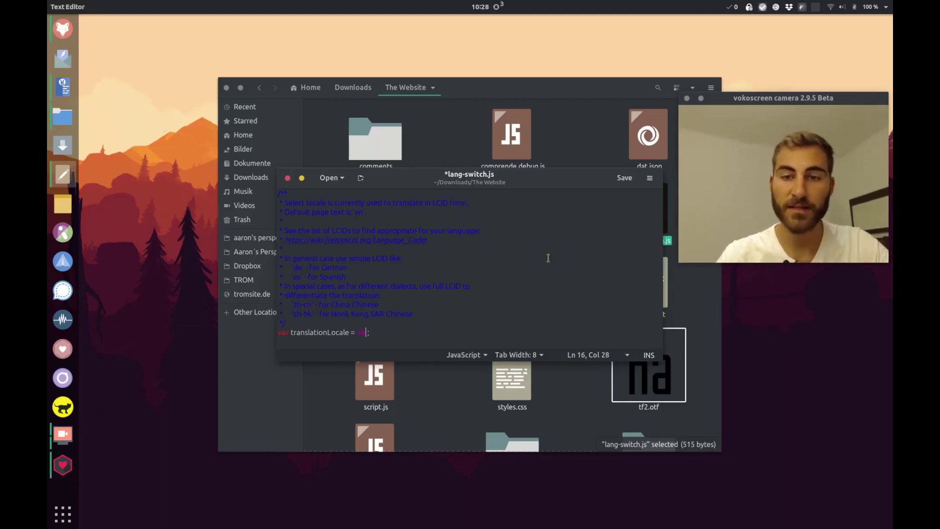
click(624, 180)
key(ctrl+w)
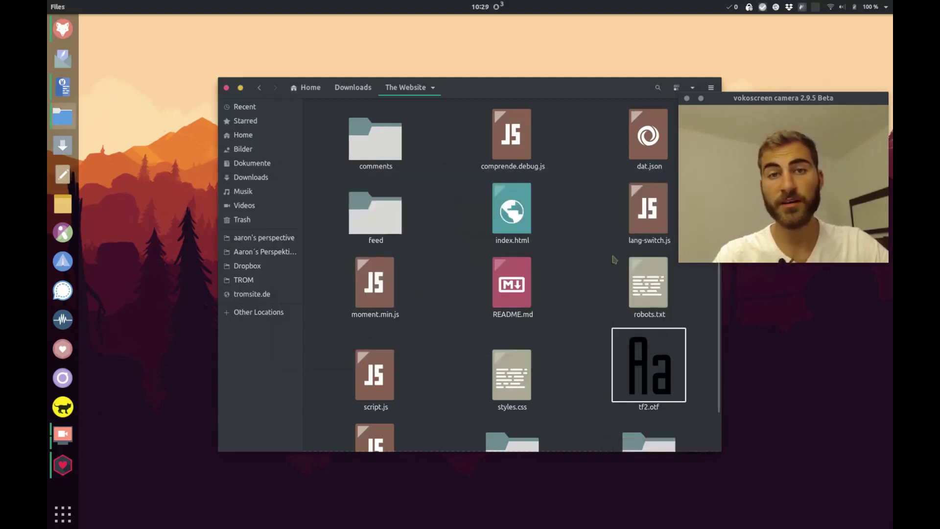
Go to an empty workspace and launch Beaker Browser
key(ctrl+alt+Up)
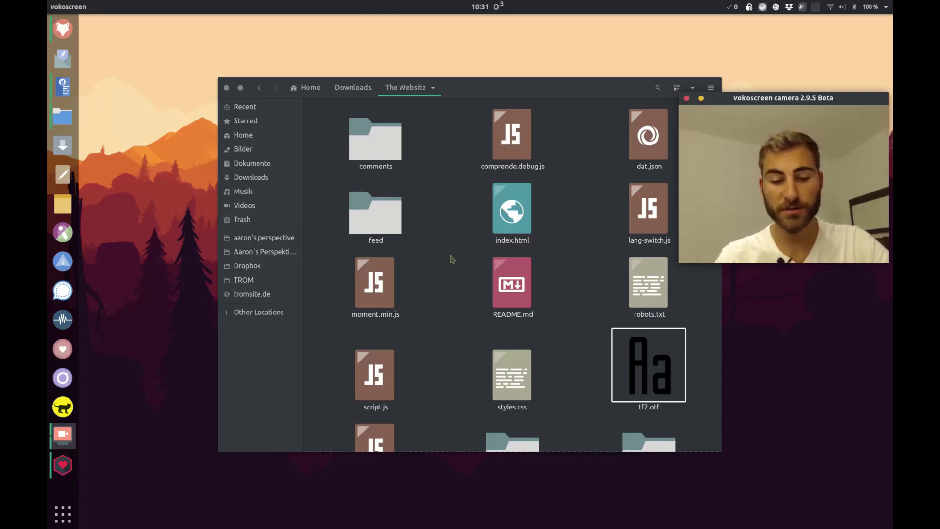
key(ctrl+alt+Down)
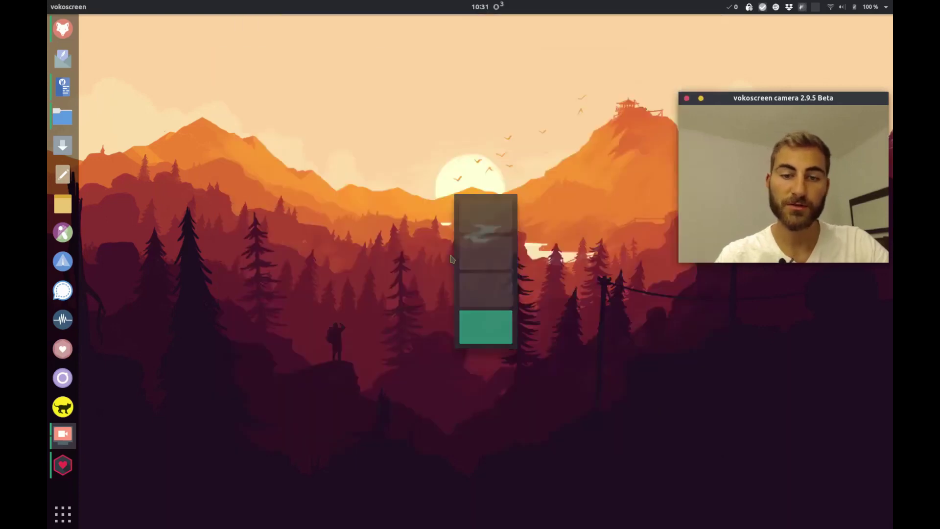
key(super)
text(kazam)
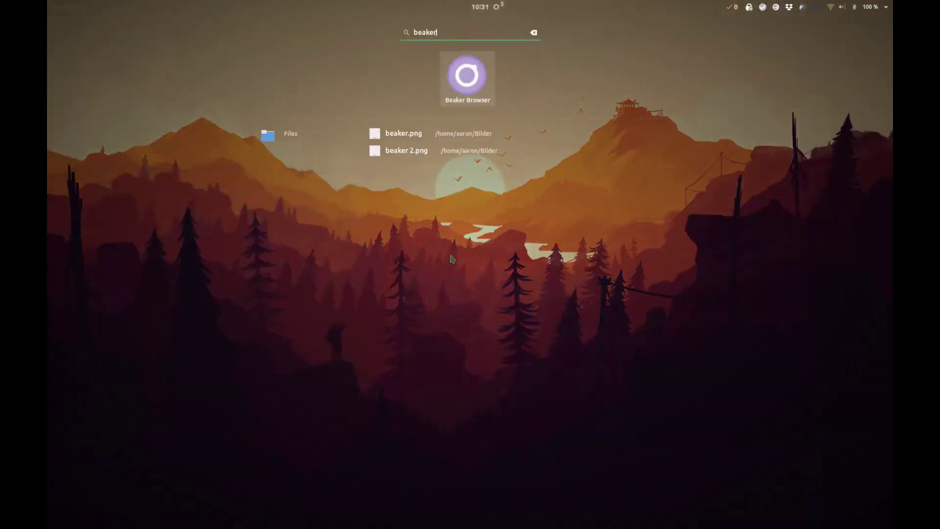
key(Return)
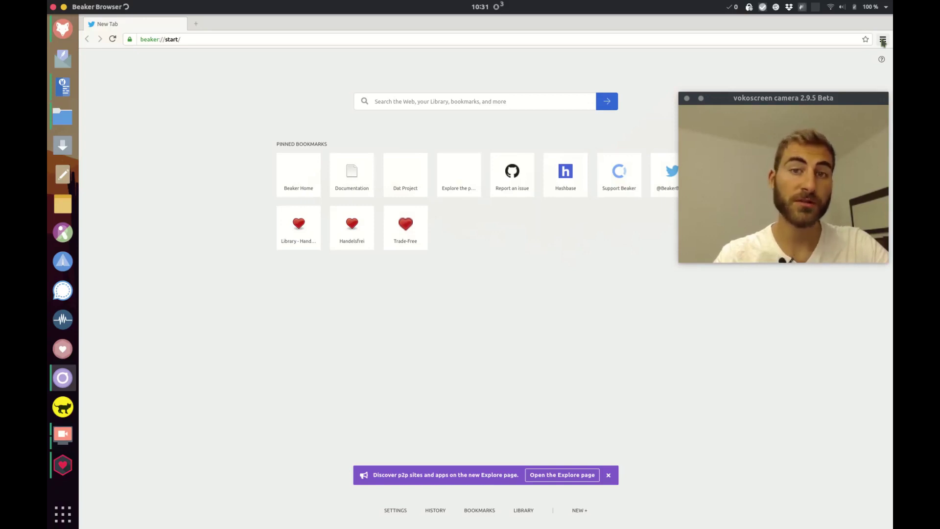
Create a new project from the The Website folder in Downloads
click(883, 41)
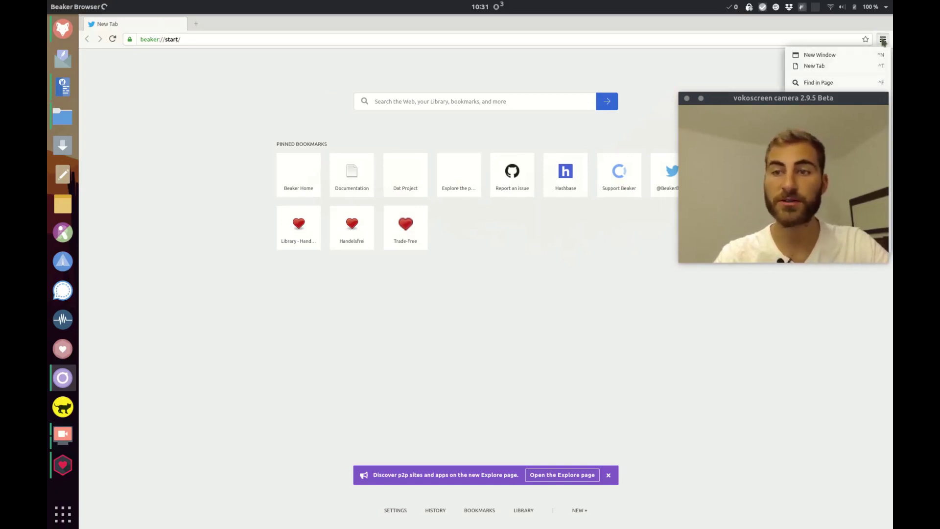
click(884, 41)
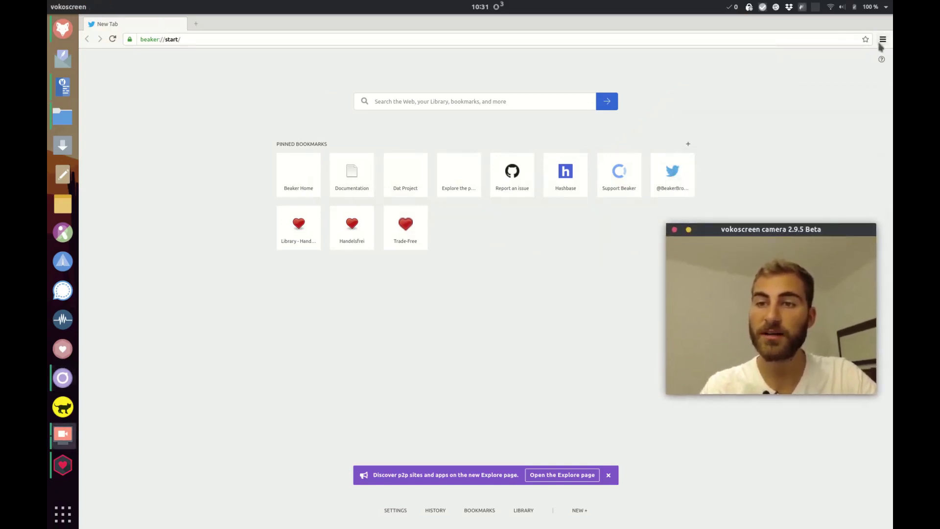
click(883, 42)
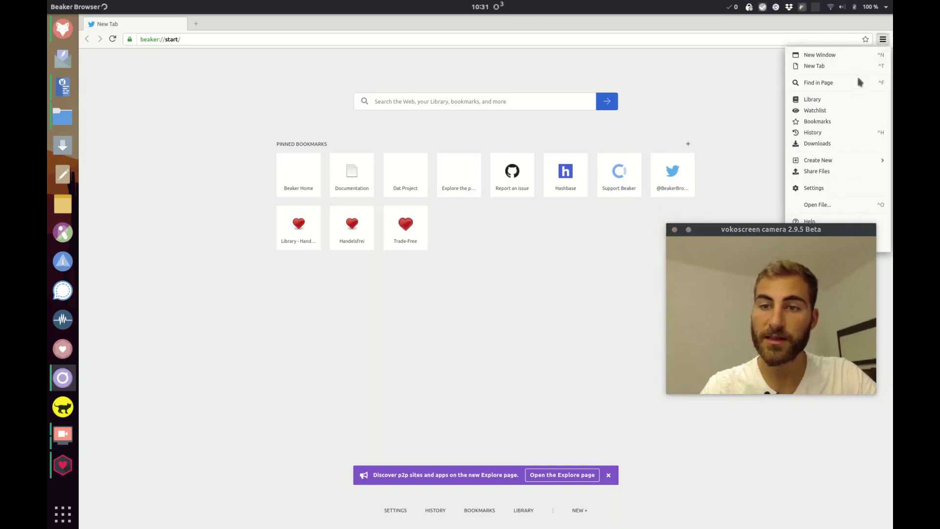
click(828, 162)
click(816, 93)
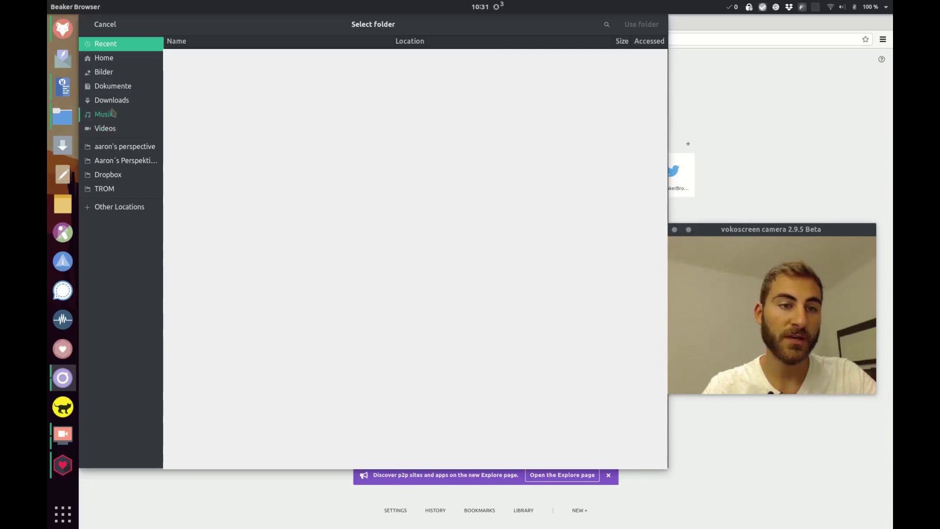
click(117, 101)
click(223, 88)
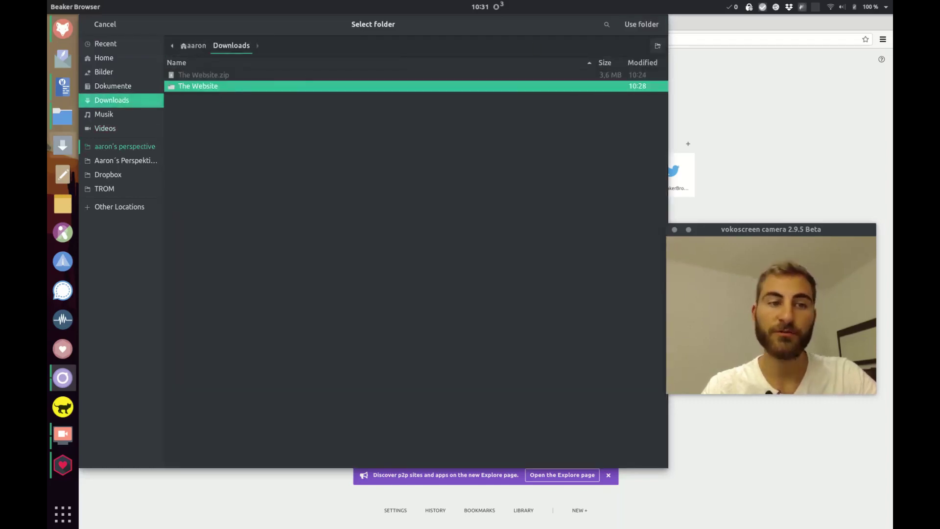
click(641, 25)
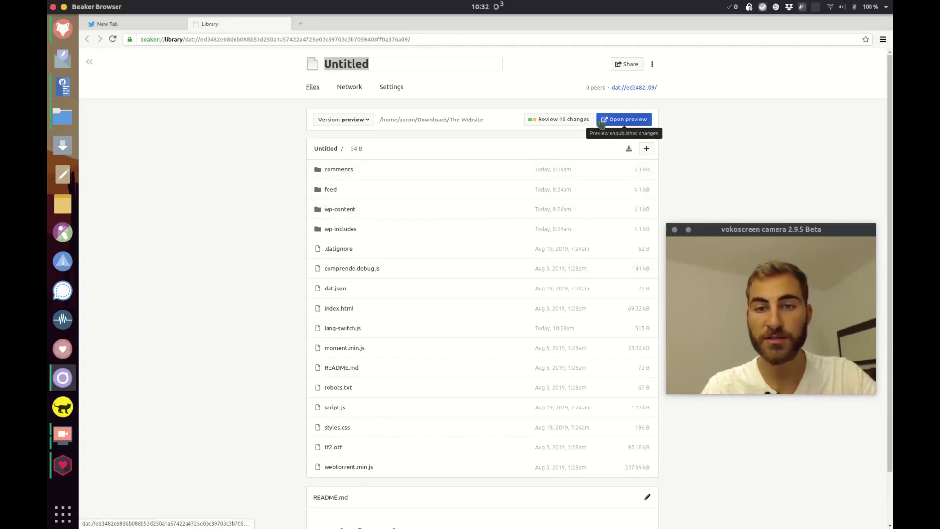
Publish all unpublished changes of the Untitled project and turn off its preview mode
click(570, 125)
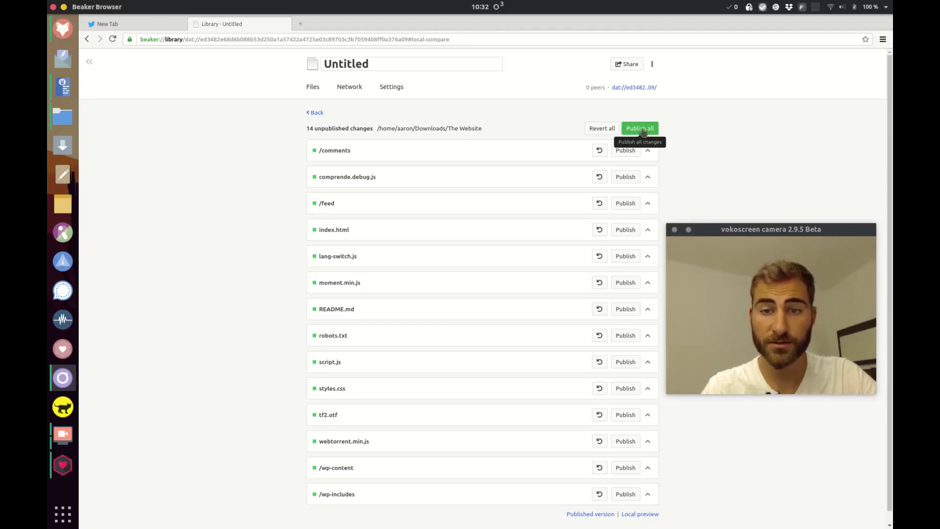
click(644, 130)
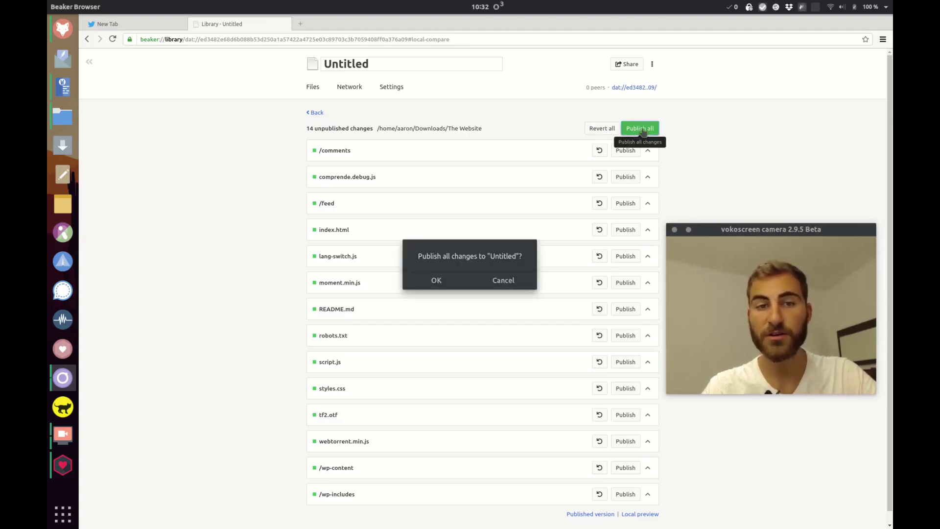
click(438, 279)
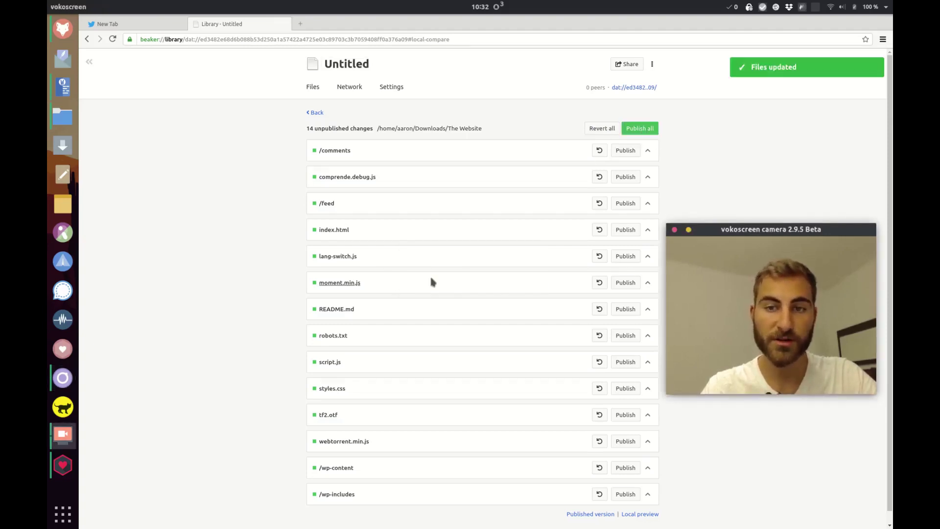
click(397, 93)
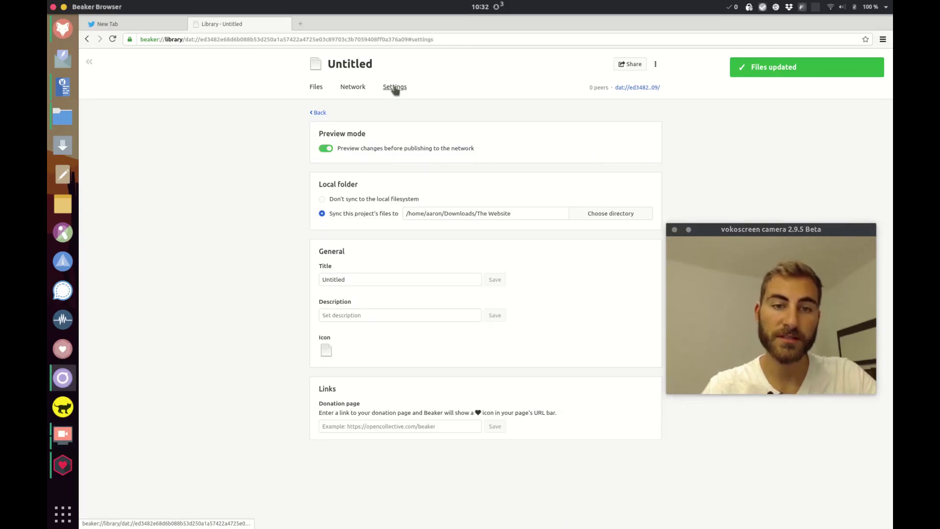
click(326, 149)
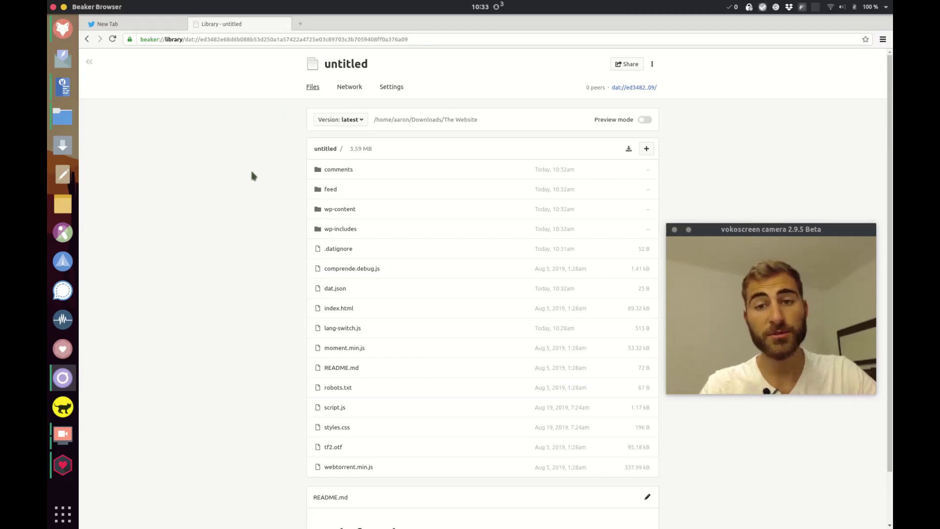
Open the project's dat:// link in a separate tab and look through the published Trade-Free homepage
right_click(623, 89)
click(630, 97)
click(343, 25)
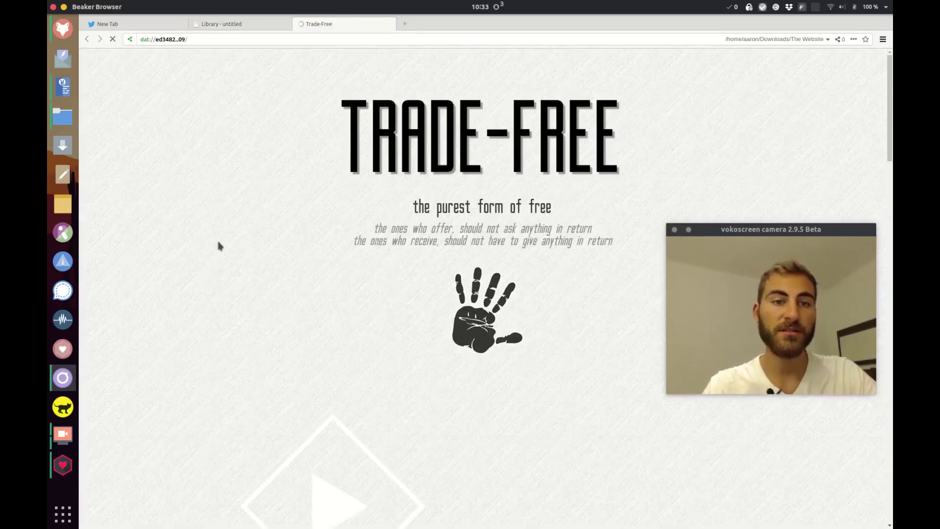
scroll(118, 314, down, 10)
scroll(147, 226, up, 10)
Rename the library project to "trade-free in spanish"
click(234, 24)
click(343, 67)
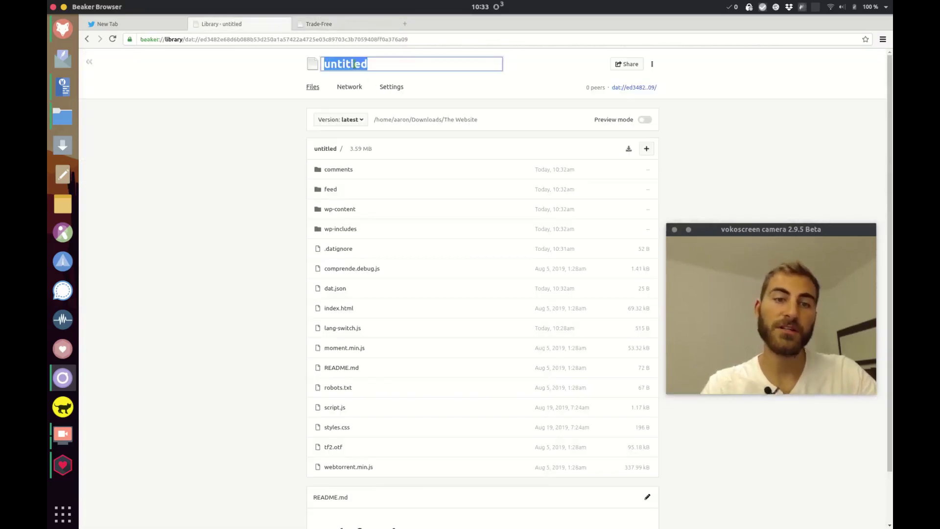
text(trade-free in)
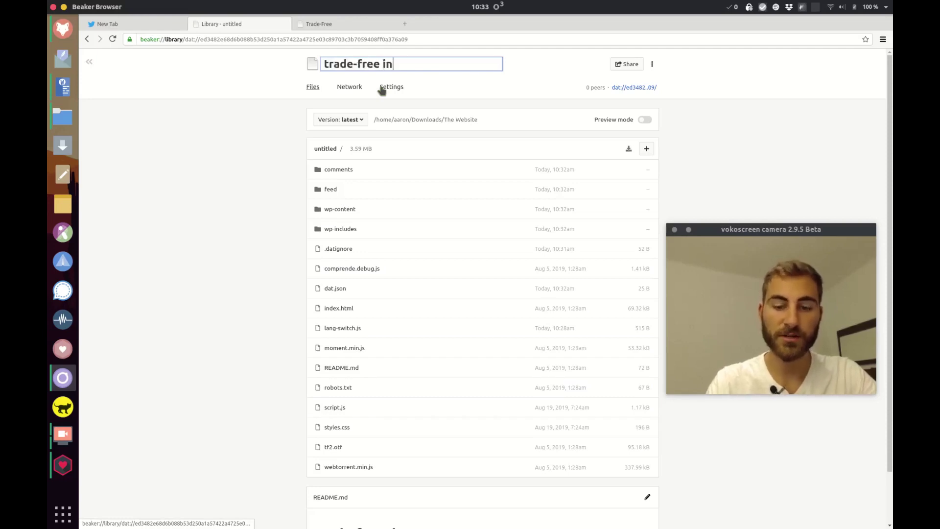
text( spanish)
key(Return)
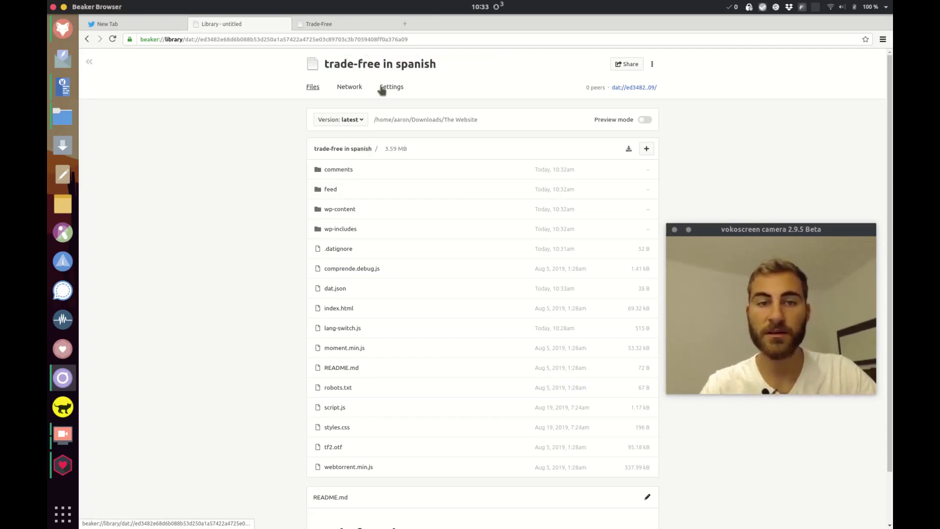
Copy the full dat:// address of the published Trade-Free site
click(345, 22)
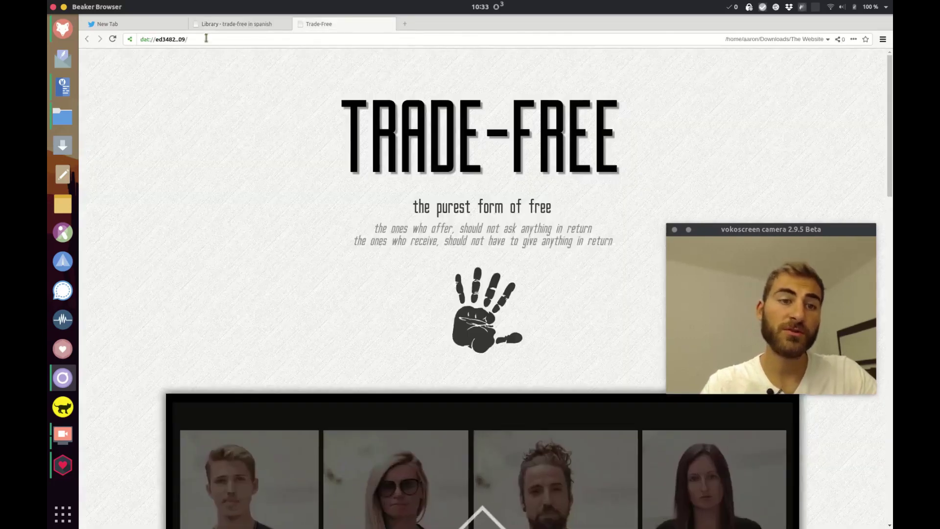
click(236, 40)
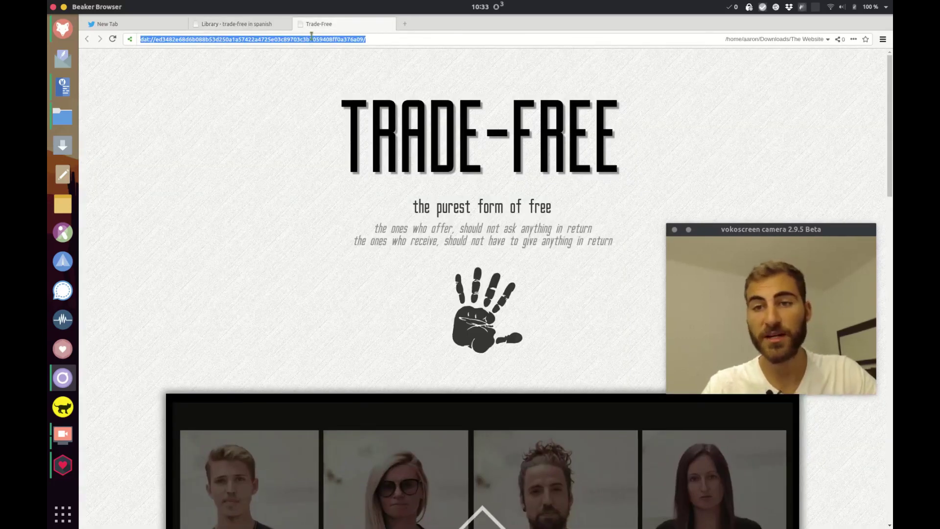
click(205, 124)
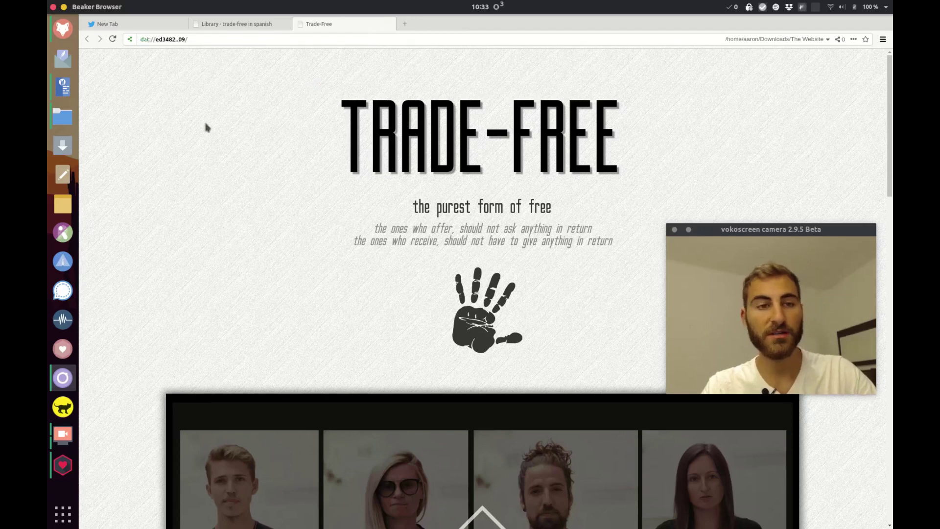
Switch to Firefox and open hashbase.io in a new tab
click(63, 30)
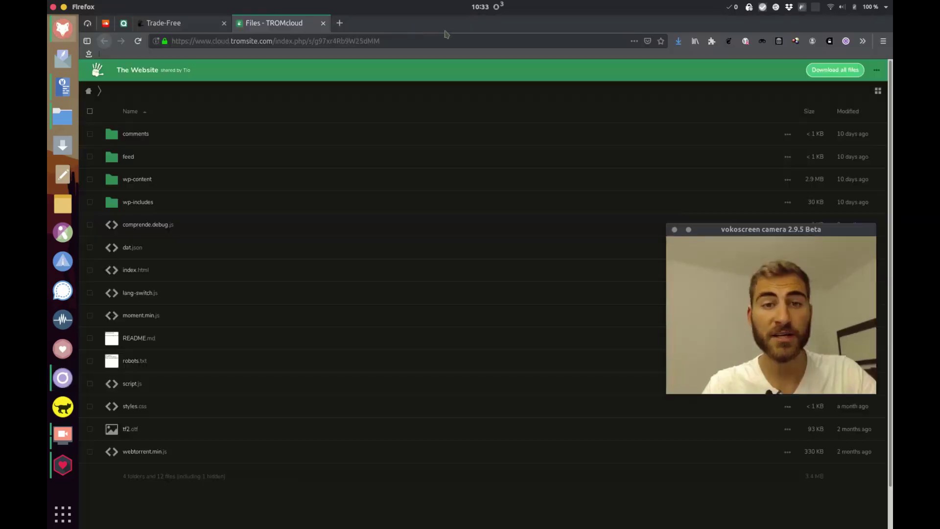
key(ctrl+t)
text(hashbase.io)
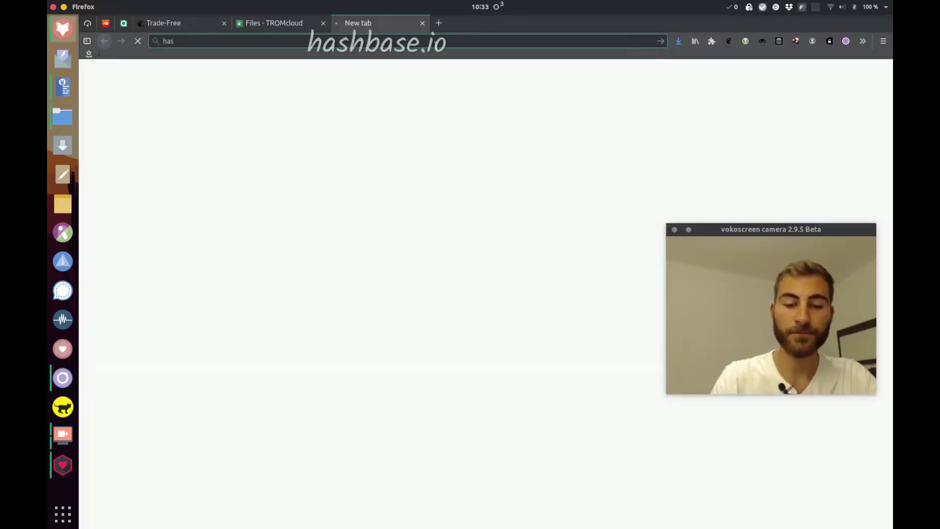
key(Return)
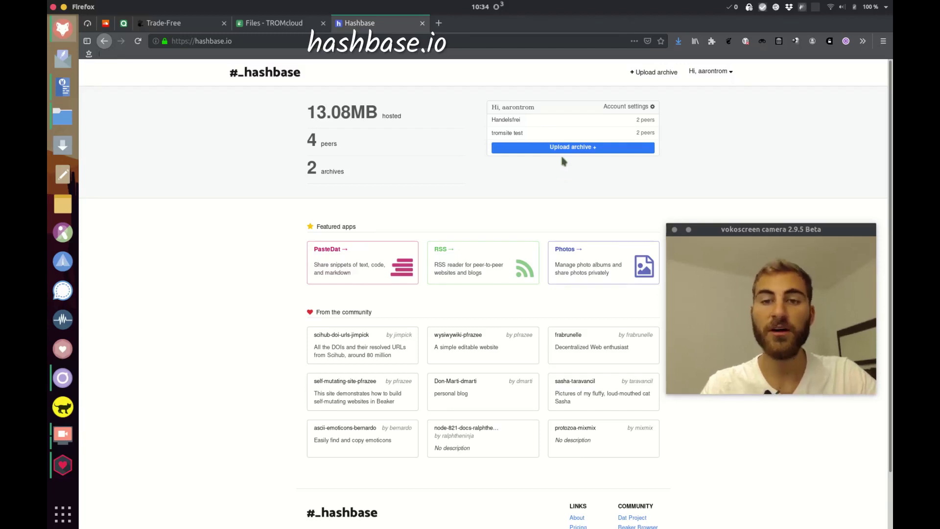
Upload a new Hashbase archive using the copied dat:// address and the name trade-freespanish
click(573, 148)
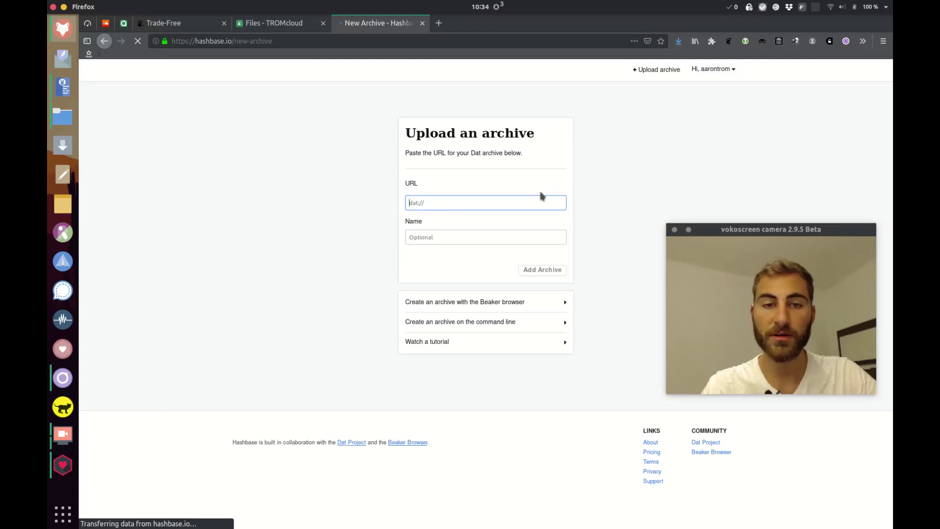
click(441, 207)
key(ctrl+v)
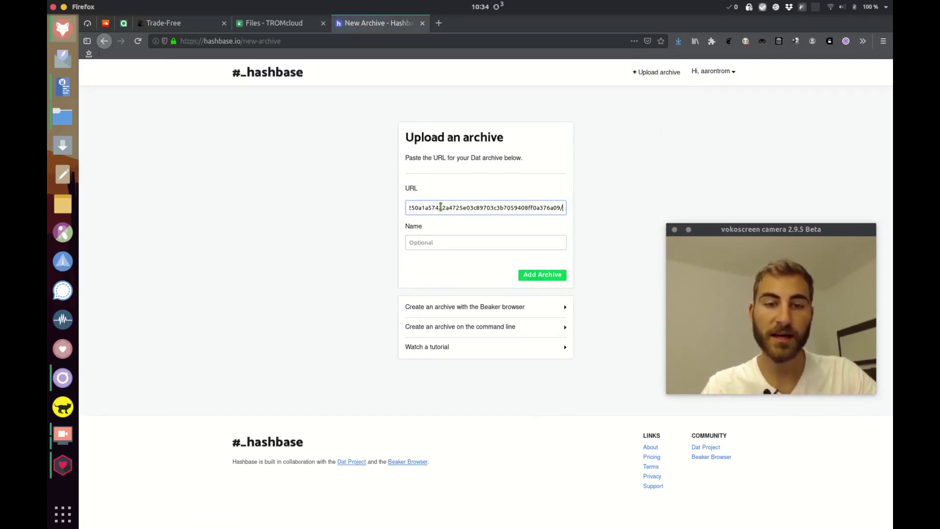
key(Tab)
text(trade-freespanish)
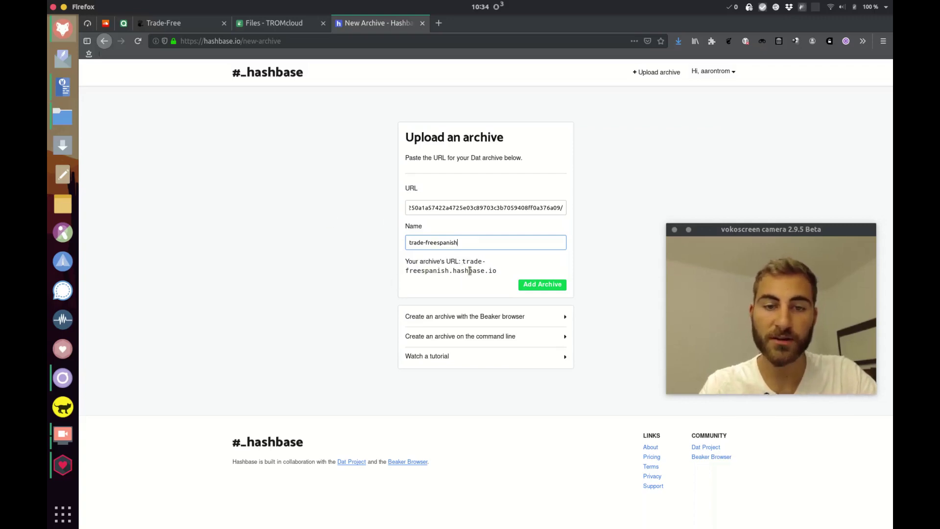
click(540, 287)
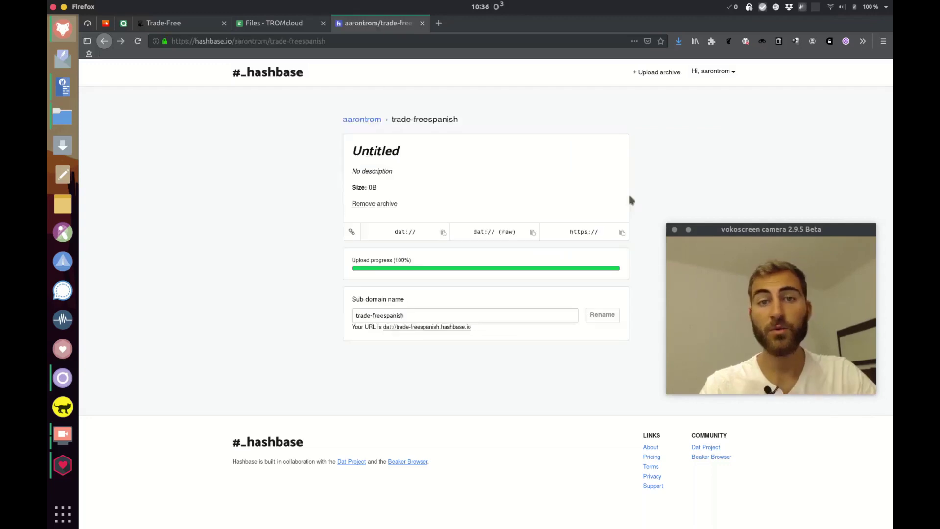
click(584, 233)
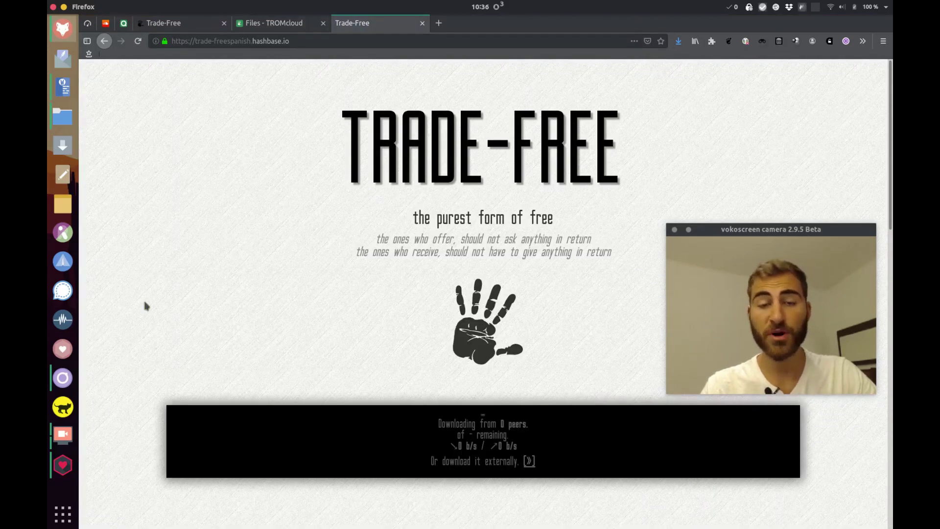
scroll(146, 305, down, 15)
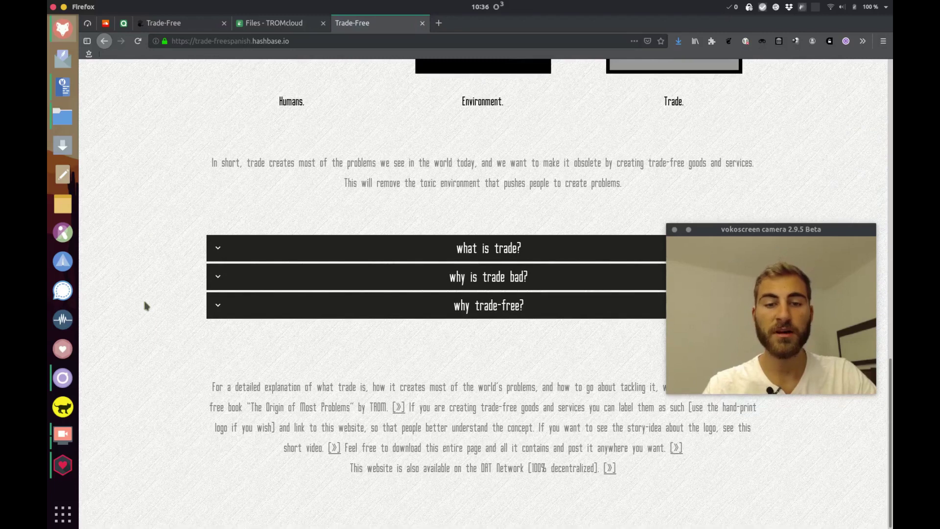
scroll(146, 306, up, 15)
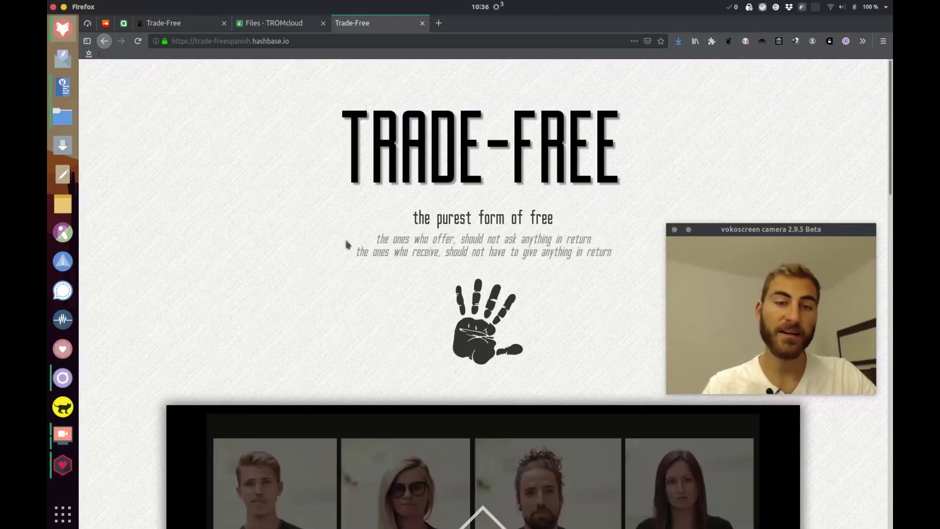
scroll(126, 311, down, 1)
scroll(124, 312, down, 15)
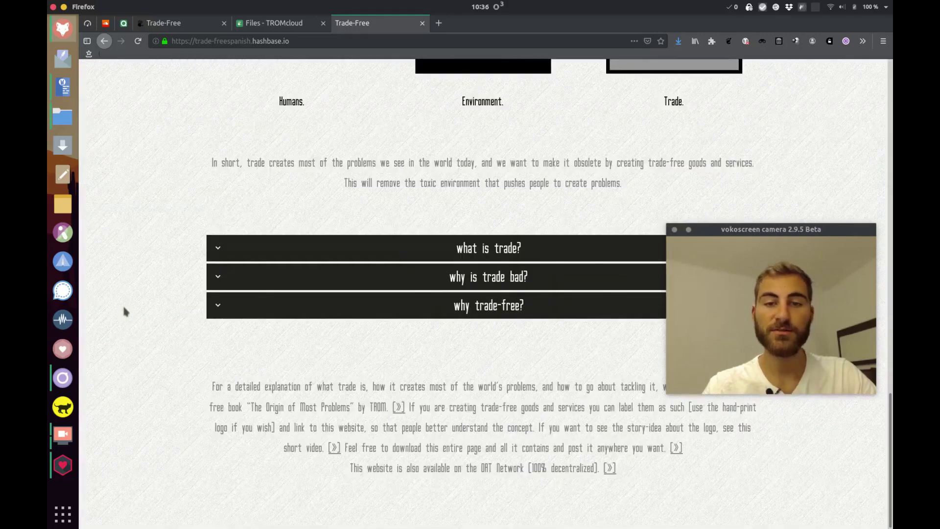
scroll(124, 311, up, 15)
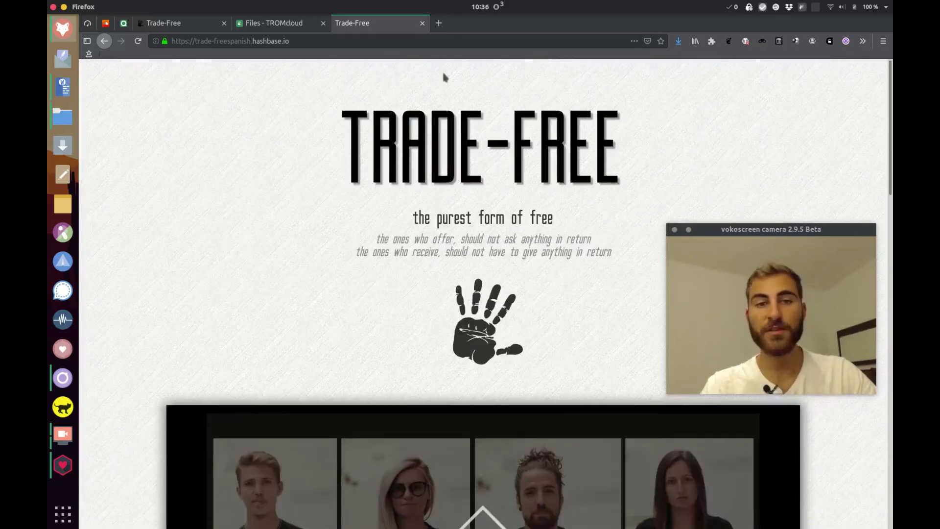
Open gitlab.com in a new tab and go to its account registration
click(440, 23)
text(gitlab.com/)
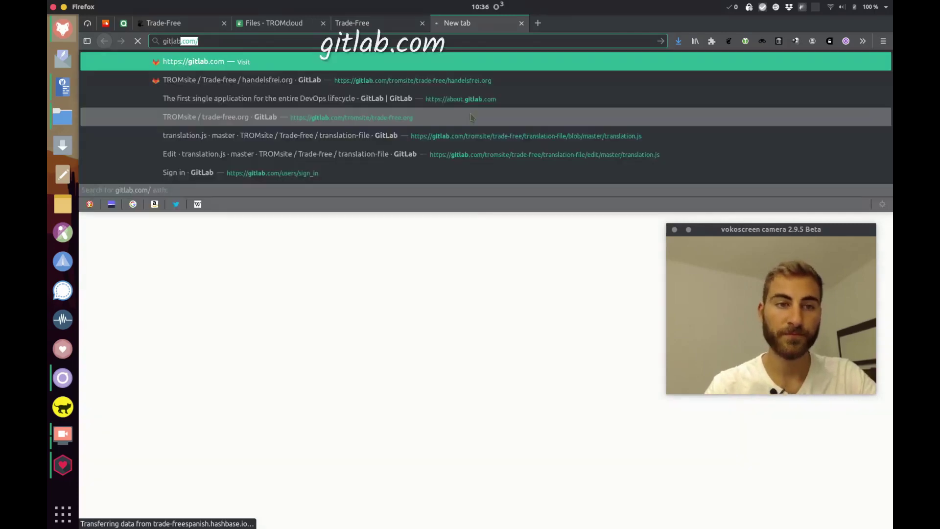
key(Return)
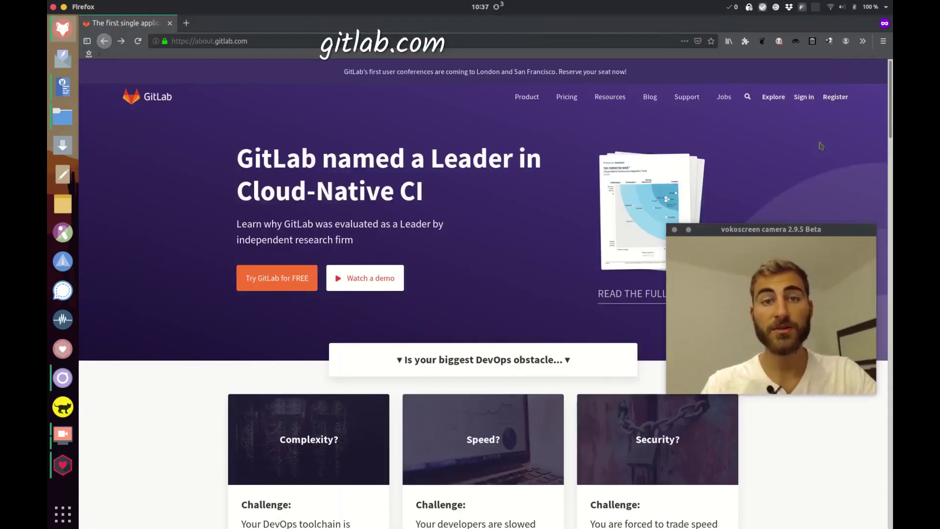
click(836, 98)
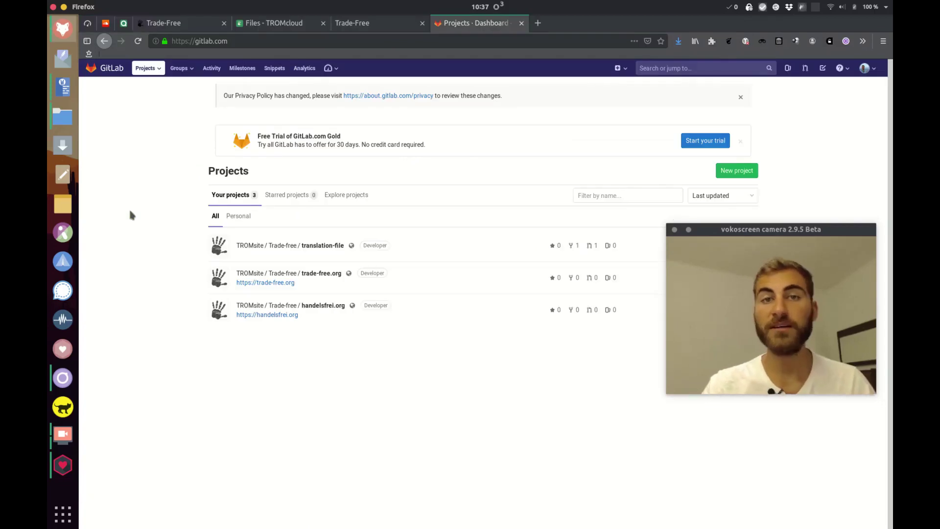
Follow the GitLab translation.js link in the LibreOffice Writer instructions and look through the file's English and German entries
click(64, 87)
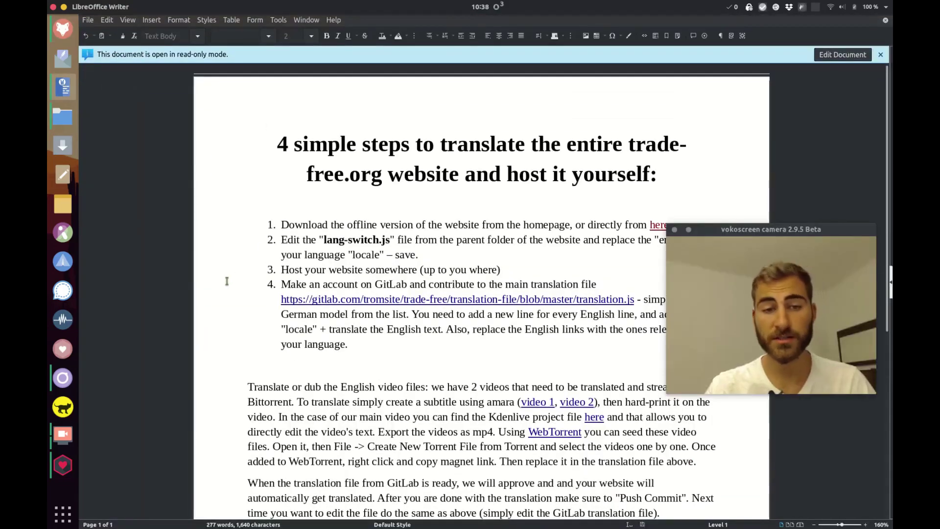
click(439, 304)
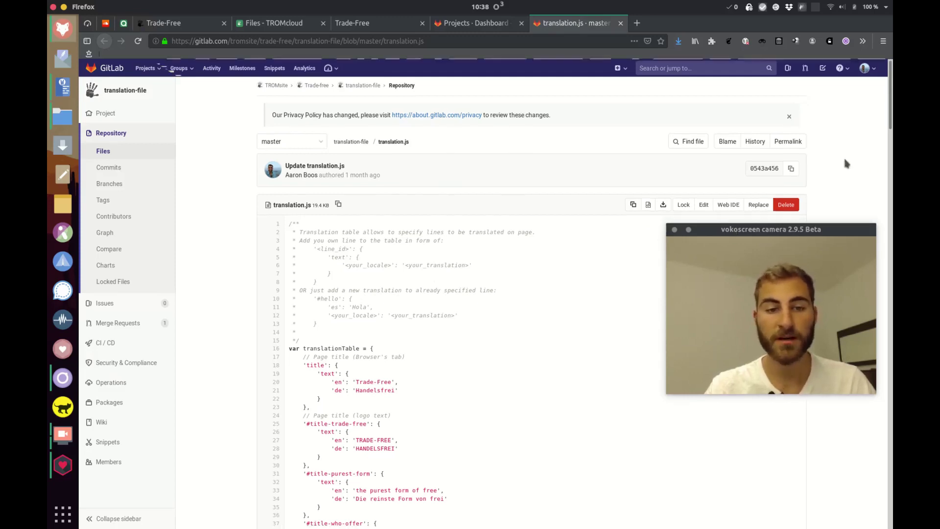
scroll(449, 285, down, 5)
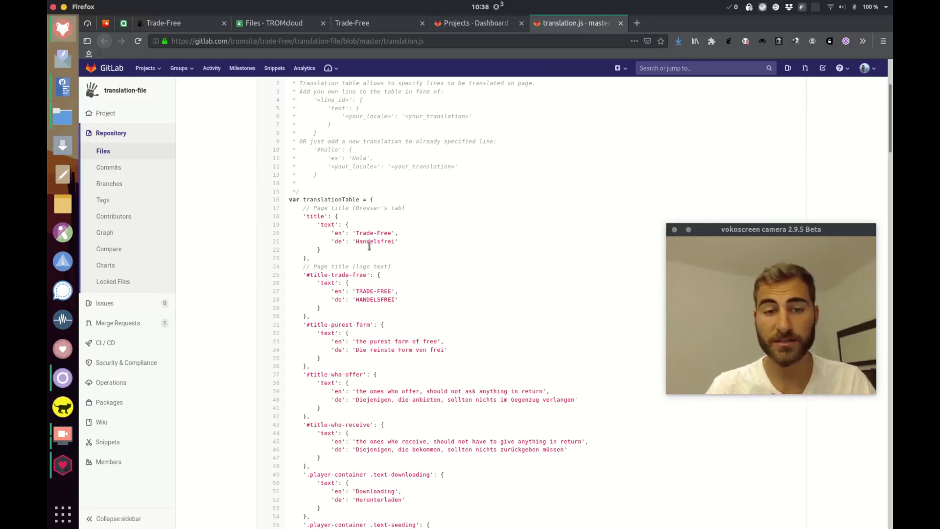
scroll(430, 326, up, 3)
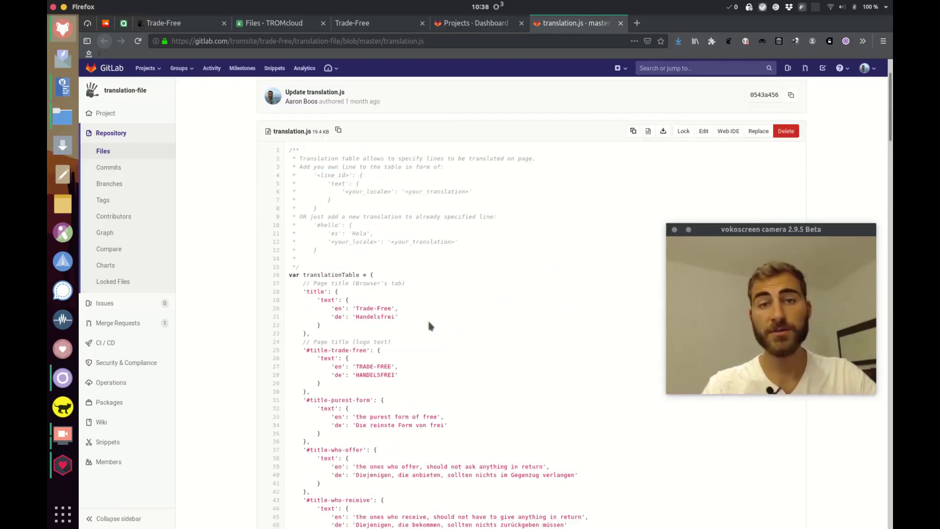
scroll(429, 321, down, 3)
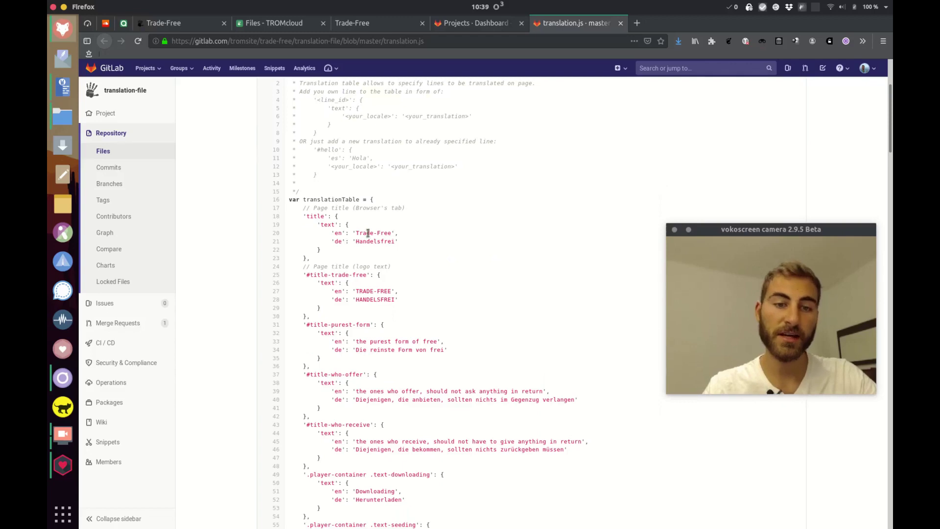
scroll(445, 249, down, 11)
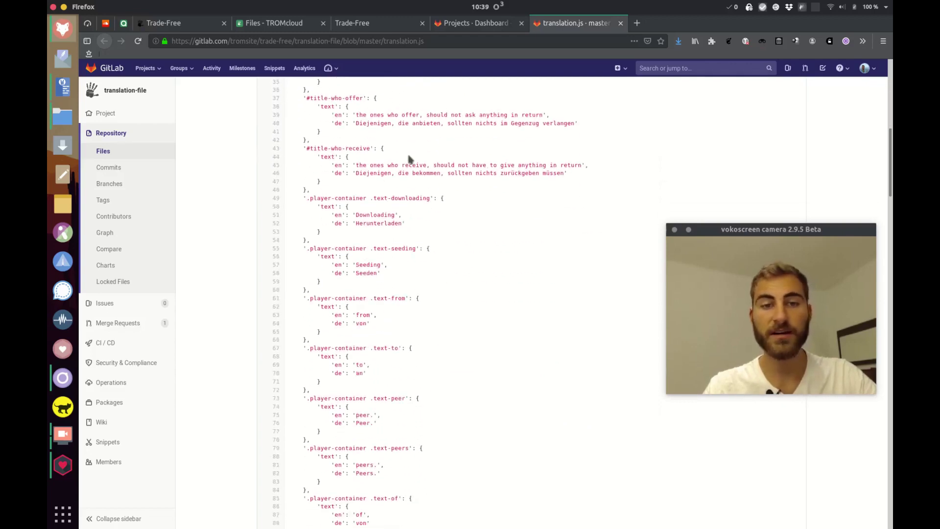
scroll(478, 173, up, 13)
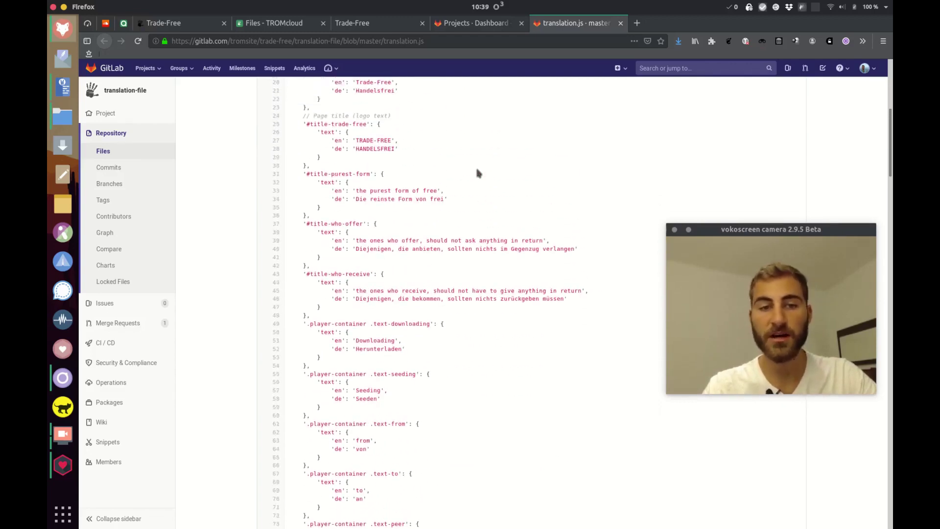
scroll(478, 172, up, 4)
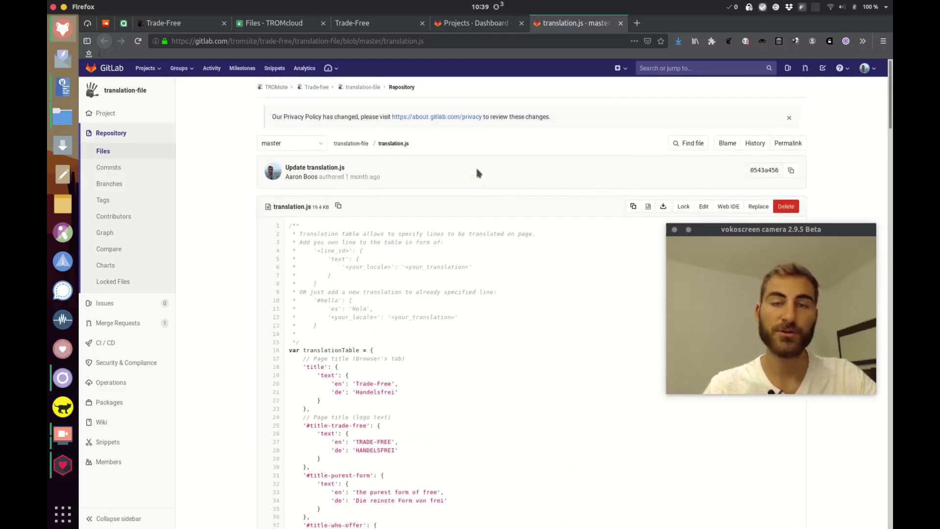
Open translation.js for editing and add the line 'es': 'Libre de commercio' below the German text of the 'title' entry
click(704, 207)
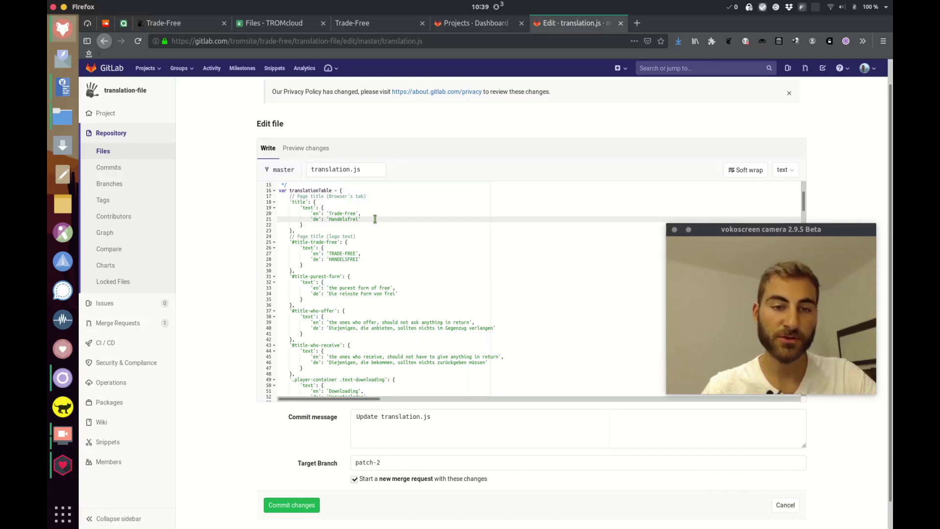
key(Return)
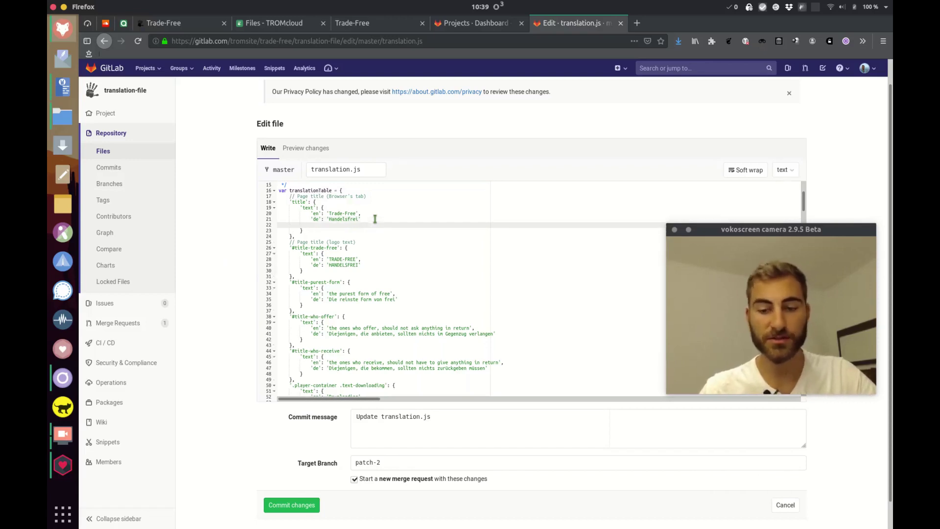
text('es)
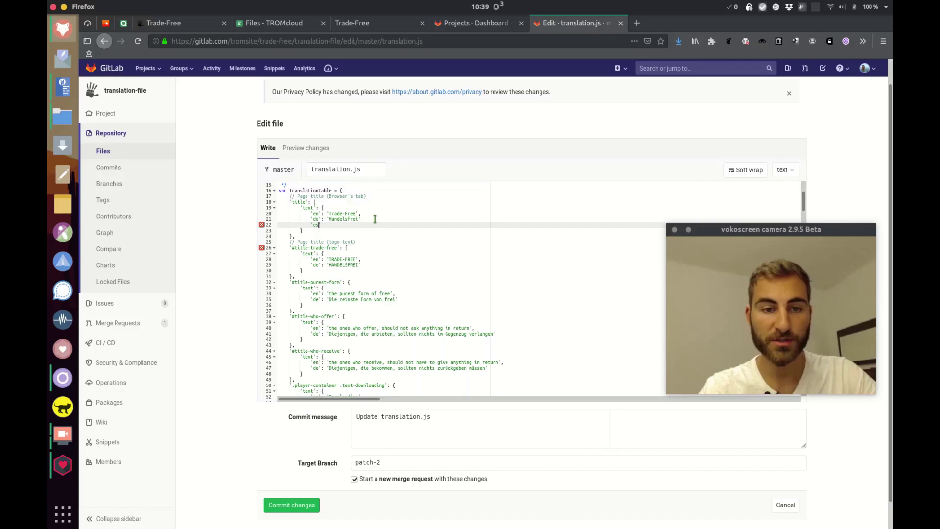
text(')
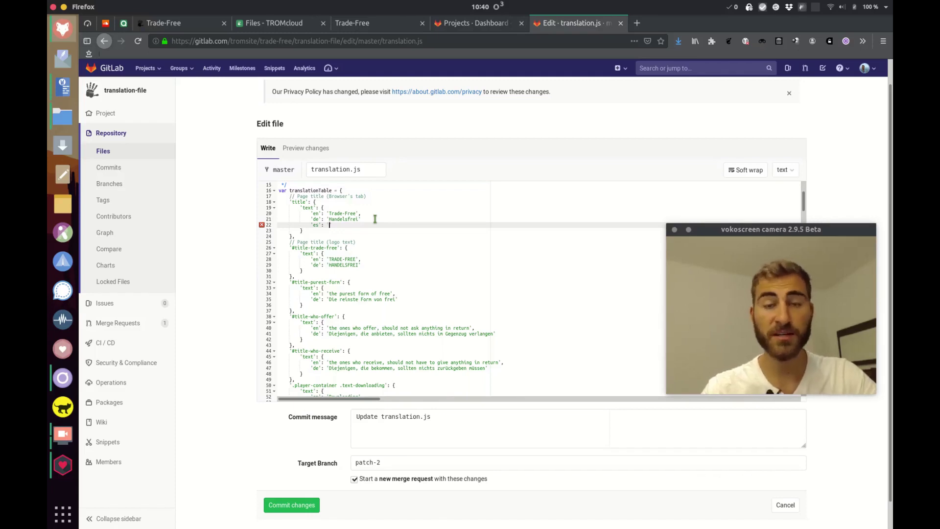
text(: 'Libre)
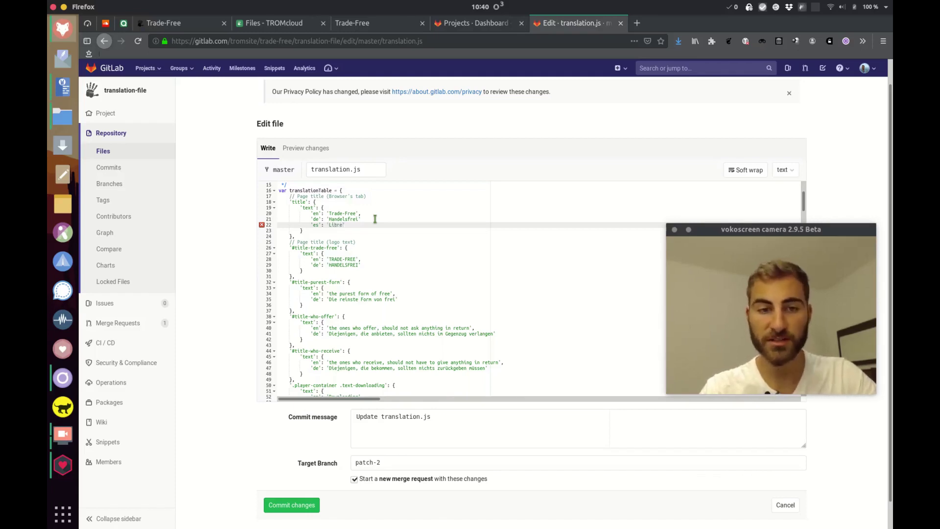
text( de commercio)
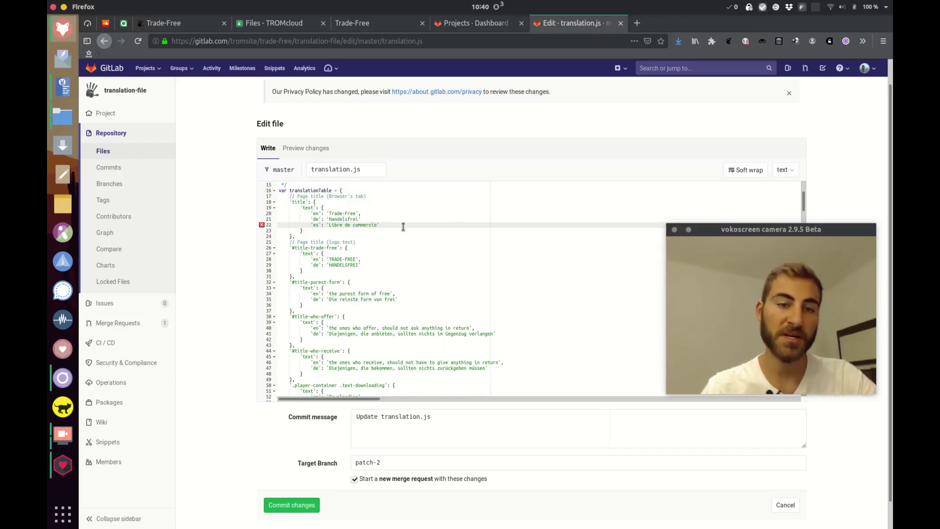
Add the line 'es': 'LIBRE DE COMMERCIO' below the German text of the '#title-trade-free' entry
click(375, 265)
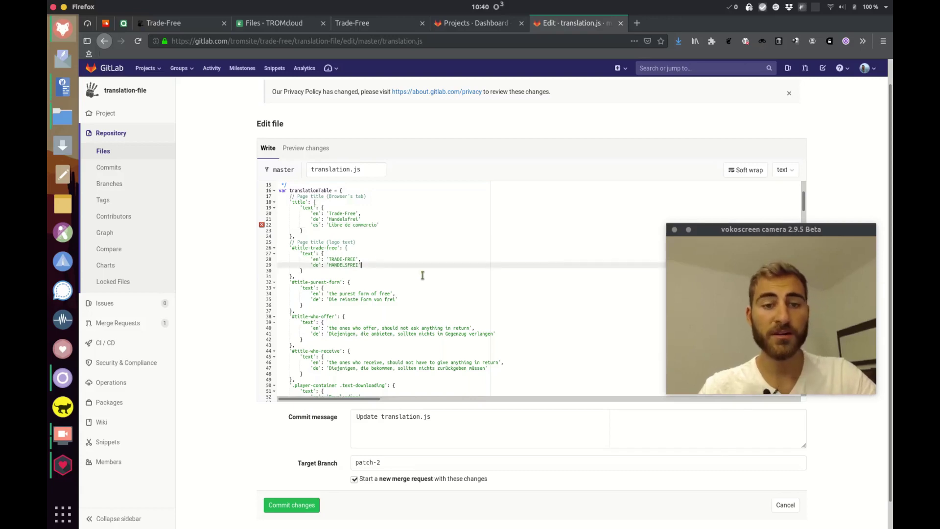
key(Return)
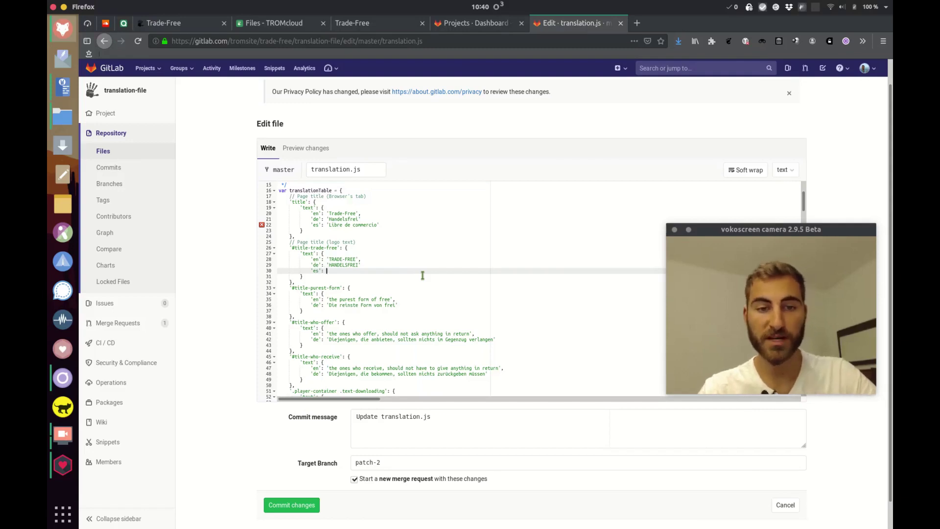
text('es': 'LIBRE )
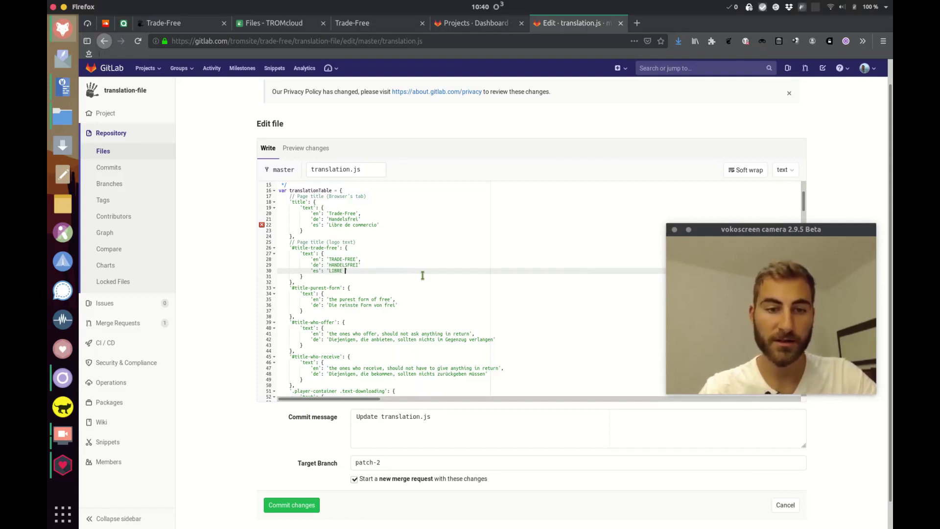
text(DE COMMERCIO')
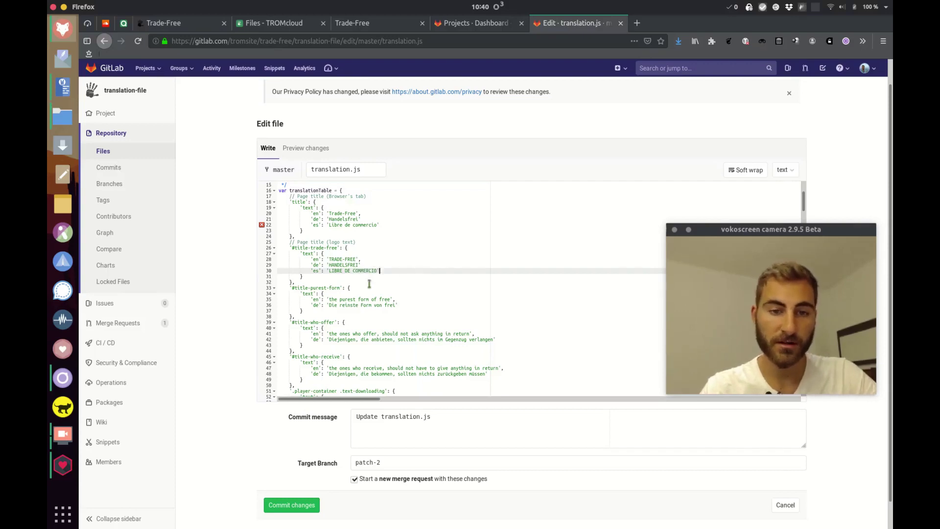
Insert an empty line below the German text of the '#title-who-offer' entry for its Spanish translation
scroll(416, 276, down, 1)
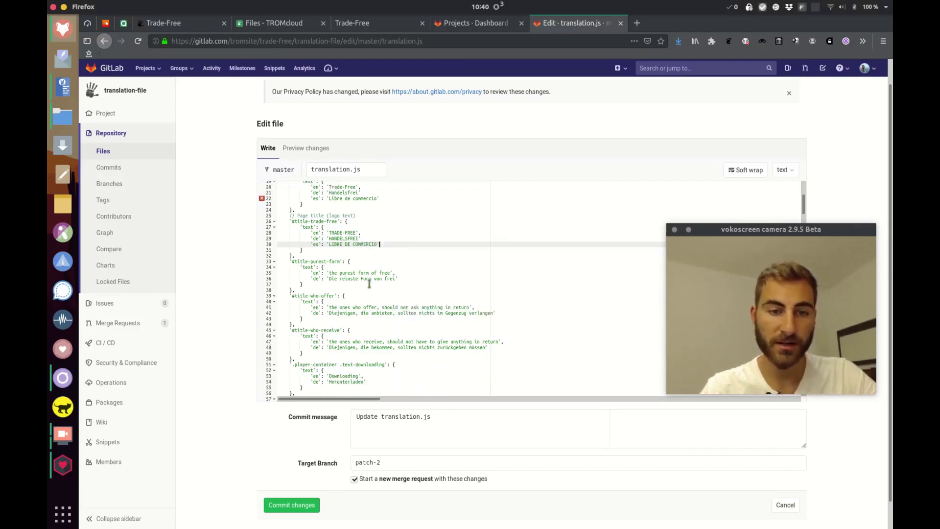
click(410, 279)
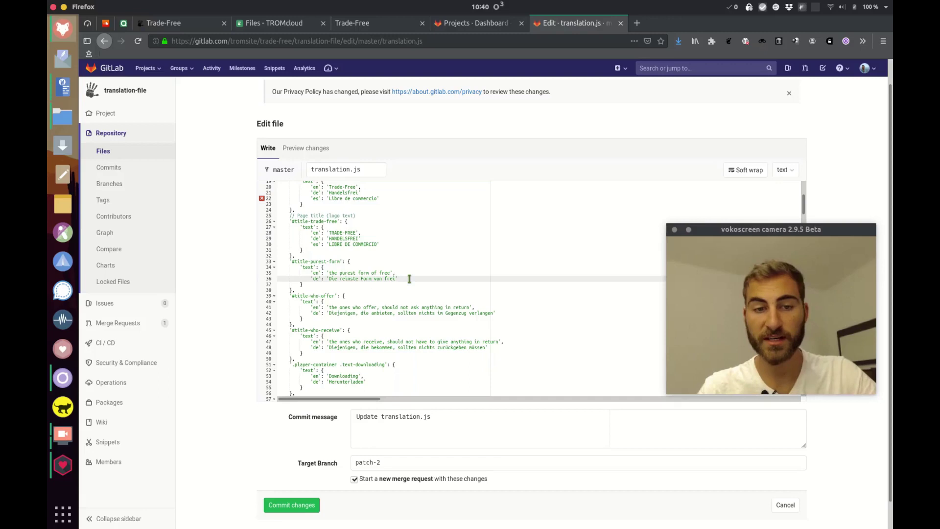
scroll(409, 279, down, 2)
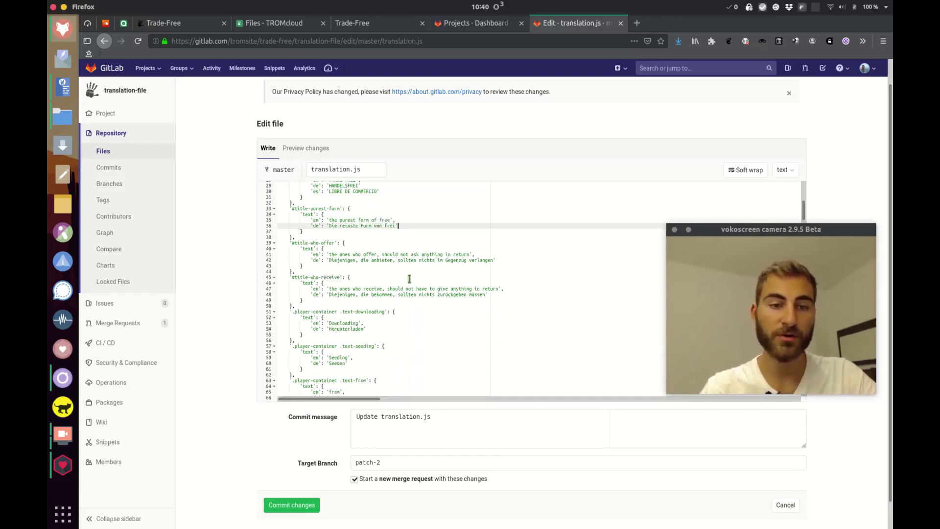
click(506, 260)
key(Return)
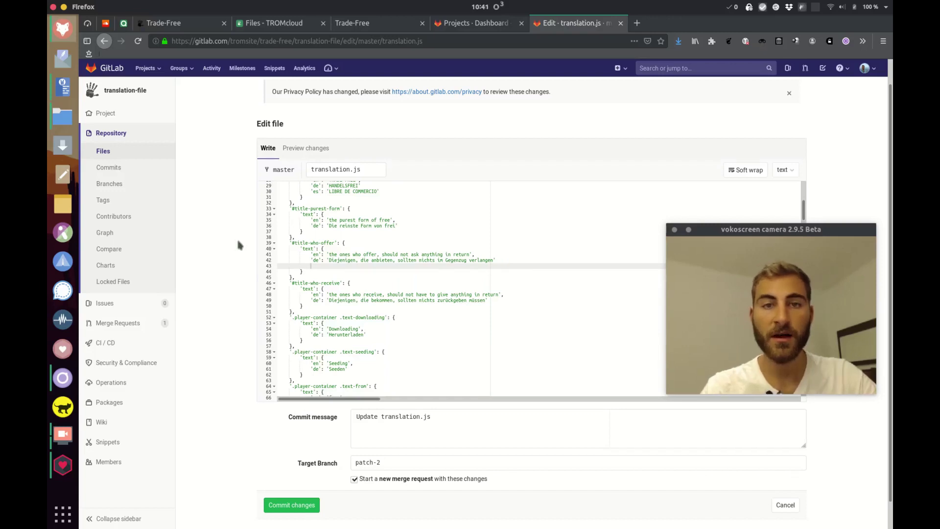
Look through the hosted Trade-Free page for the texts and videos that the translation file covers
click(368, 25)
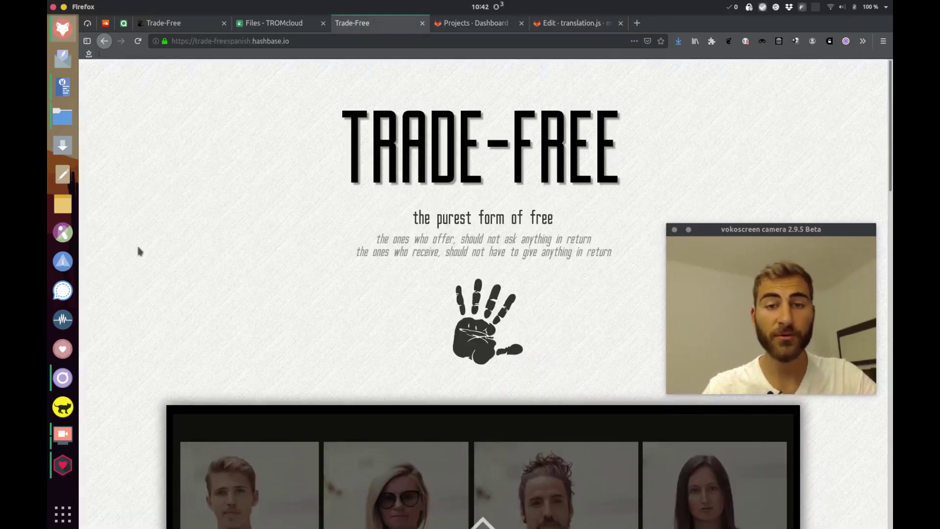
scroll(137, 250, down, 8)
scroll(140, 250, up, 6)
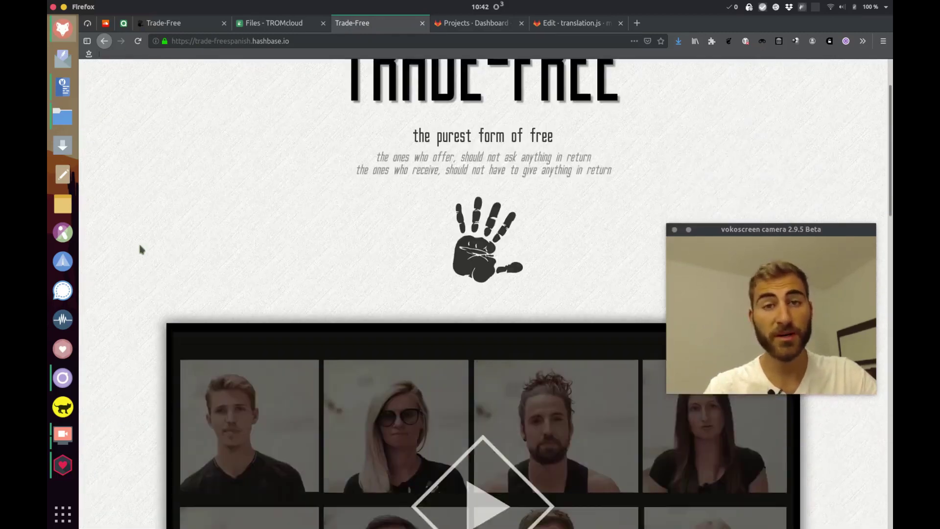
scroll(139, 249, up, 2)
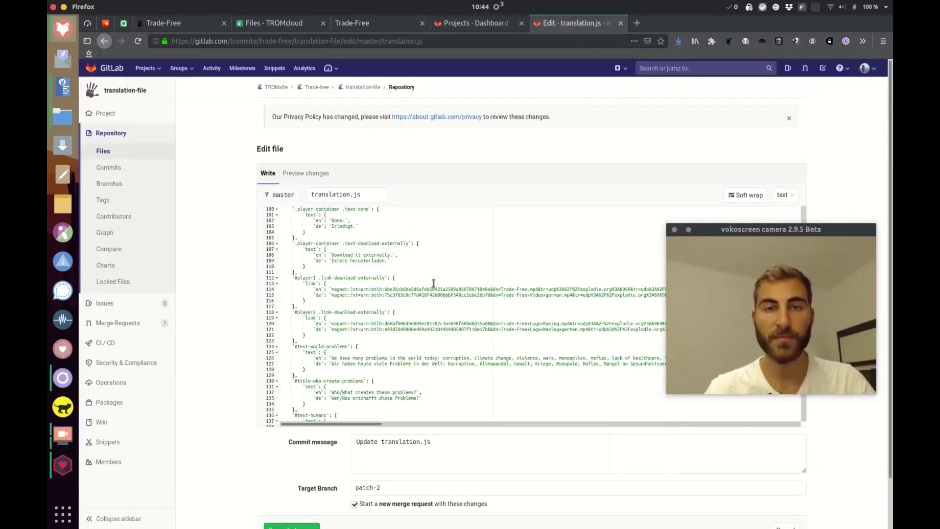
click(360, 27)
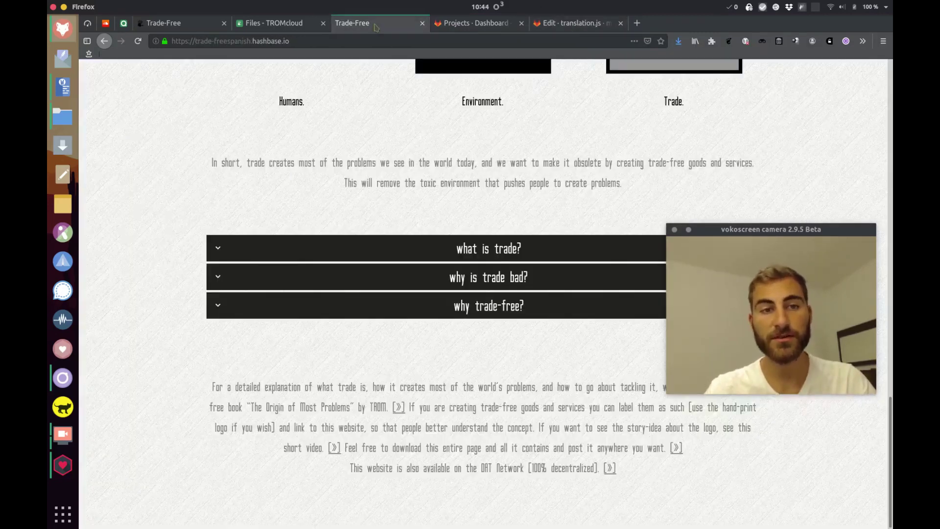
scroll(130, 217, up, 15)
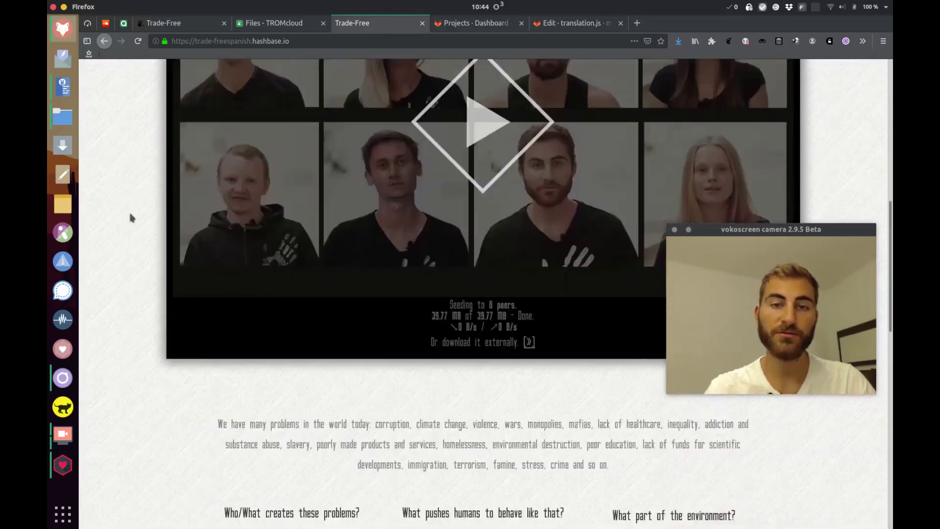
scroll(519, 309, up, 3)
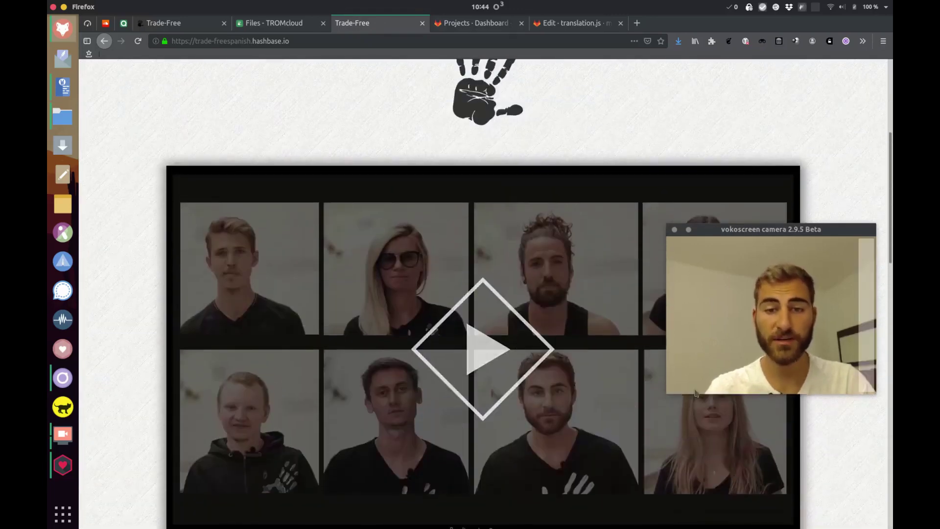
scroll(109, 296, down, 18)
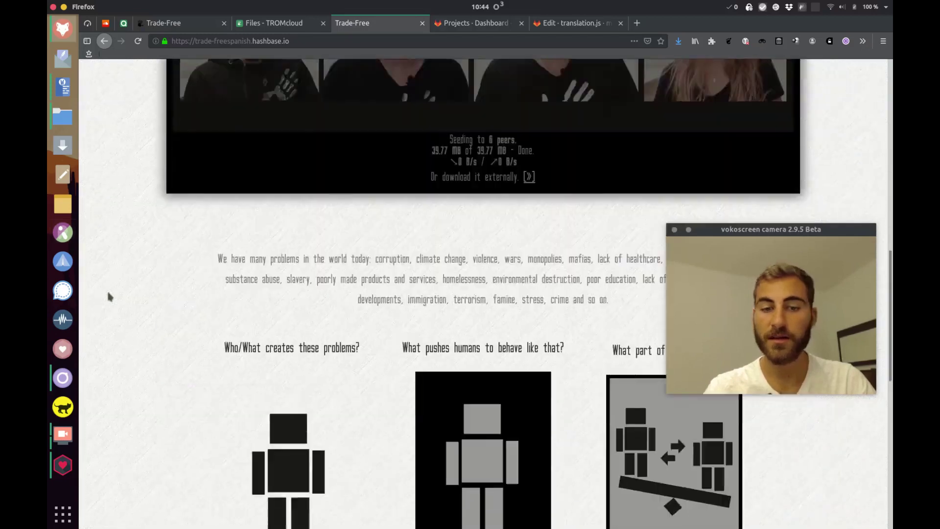
scroll(109, 296, down, 2)
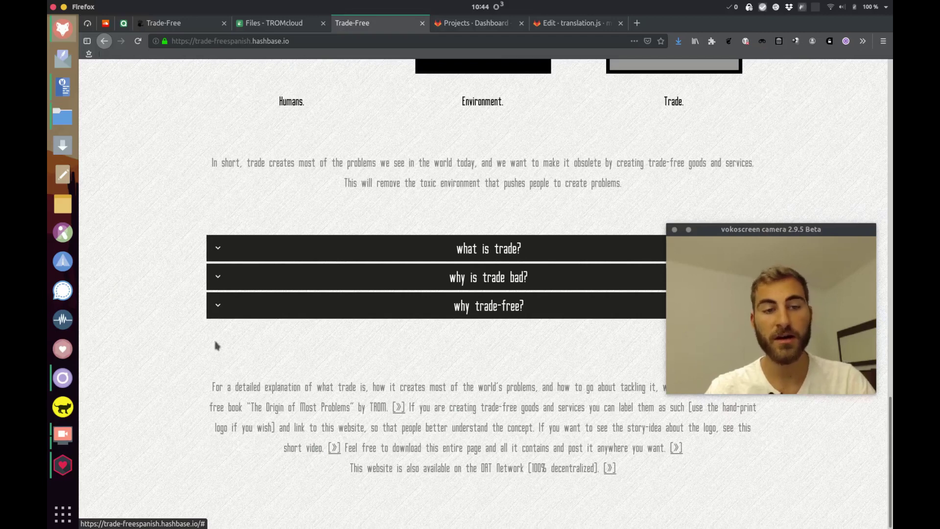
scroll(157, 252, up, 12)
scroll(158, 253, up, 8)
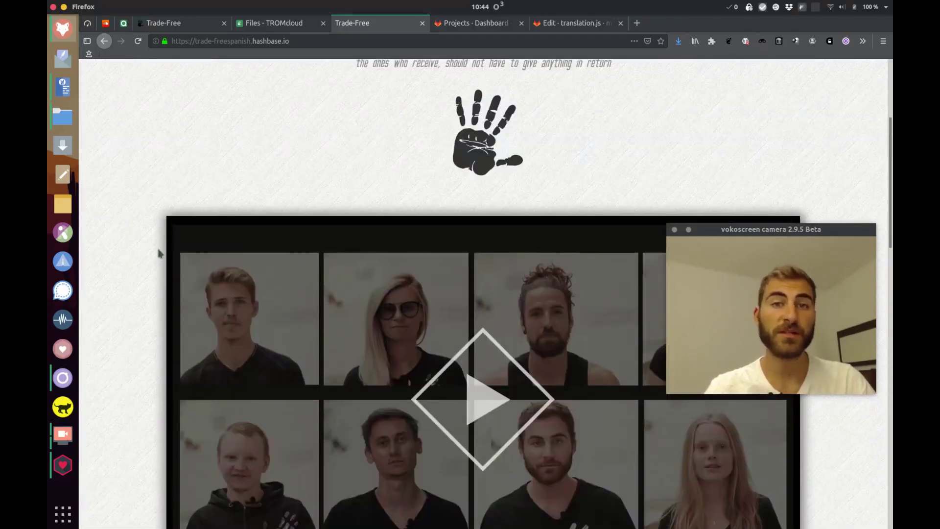
scroll(158, 252, down, 5)
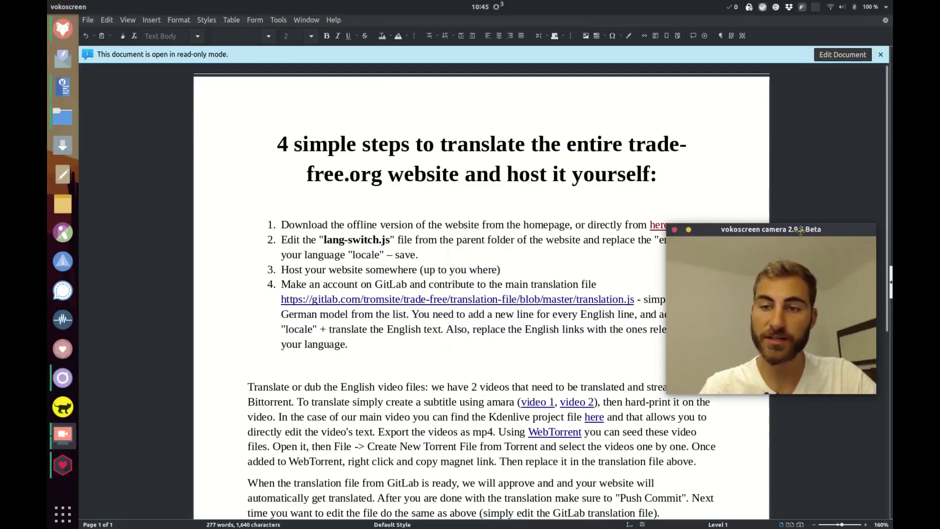
Read the video translation instructions in the LibreOffice Writer document and open the amara link for video 1
drag(802, 235, 807, 83)
scroll(223, 257, down, 1)
scroll(223, 257, down, 2)
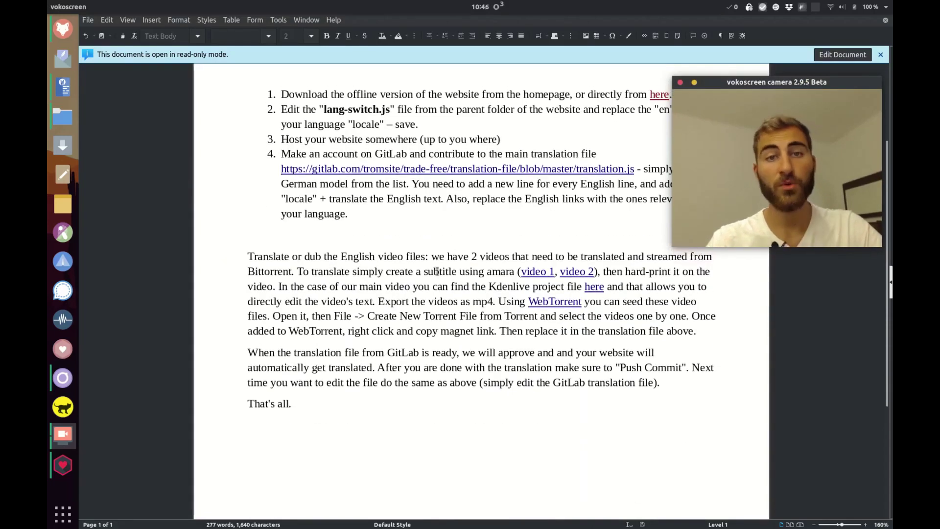
click(534, 272)
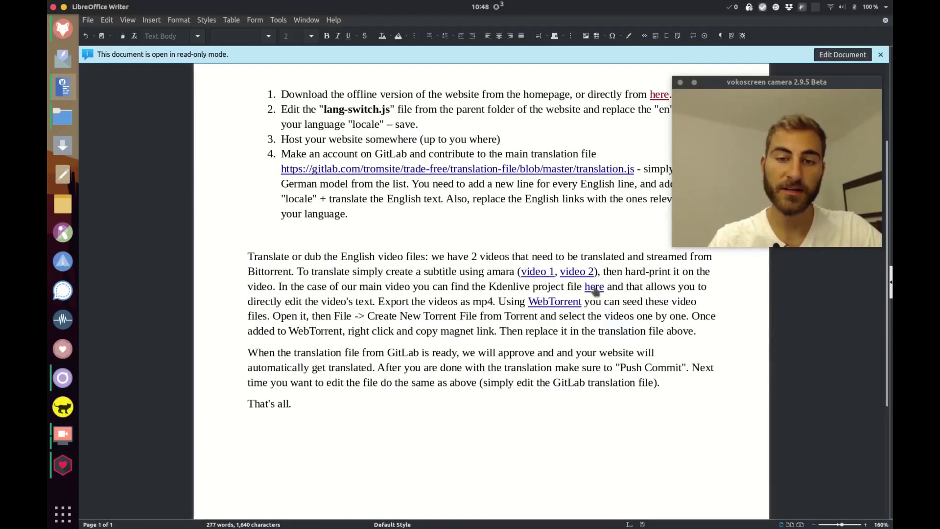
Follow the instructions' Kdenlive project link and download all shared files, saving them as Trade-Free Video.zip
click(595, 288)
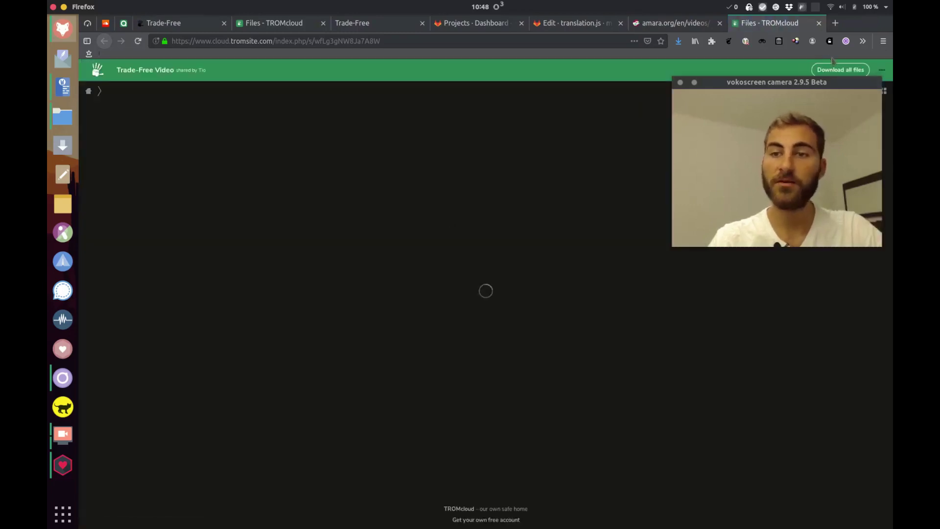
click(837, 69)
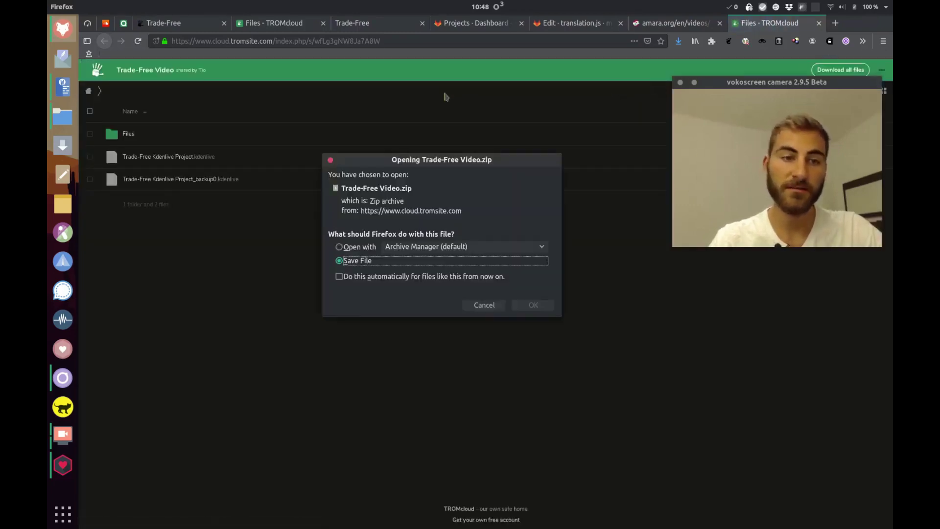
click(534, 304)
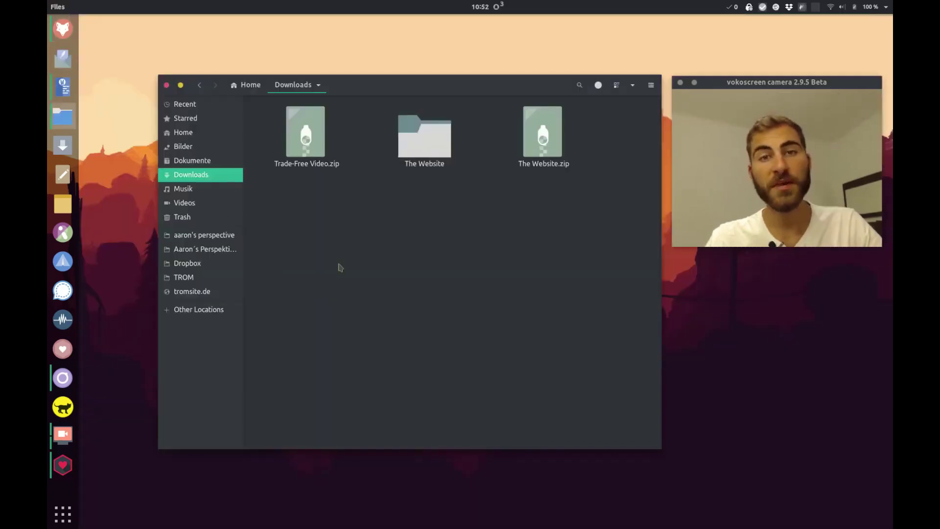
Extract Trade-Free Video.zip in the Downloads folder and open the extracted Trade-Free Video folder
right_click(297, 155)
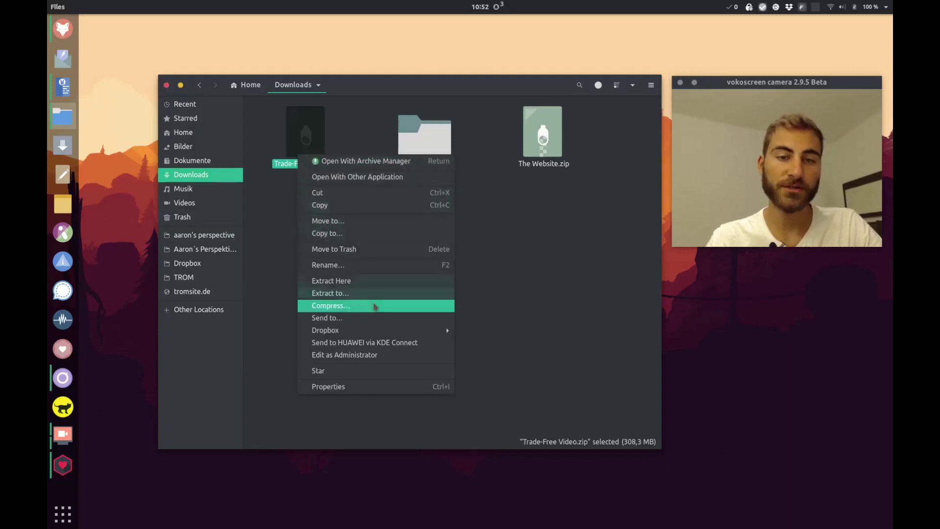
click(369, 284)
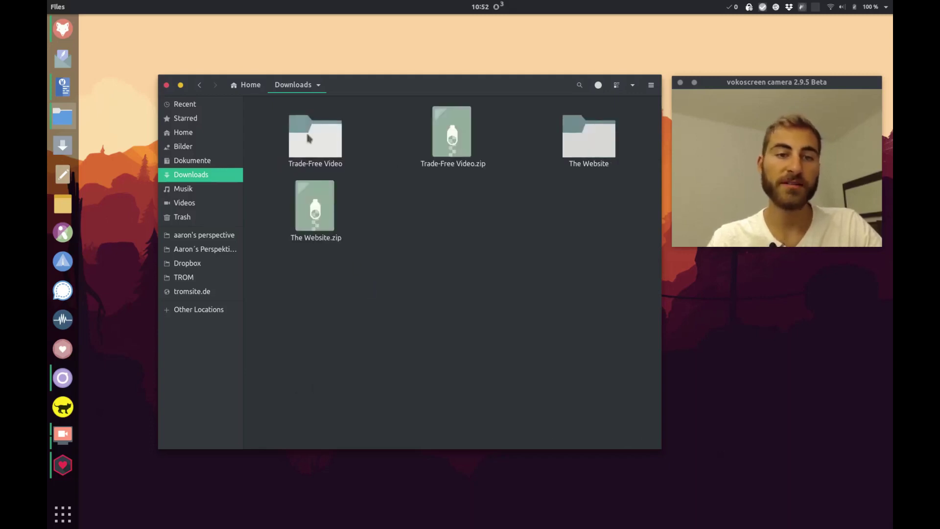
click(439, 307)
double_click(333, 225)
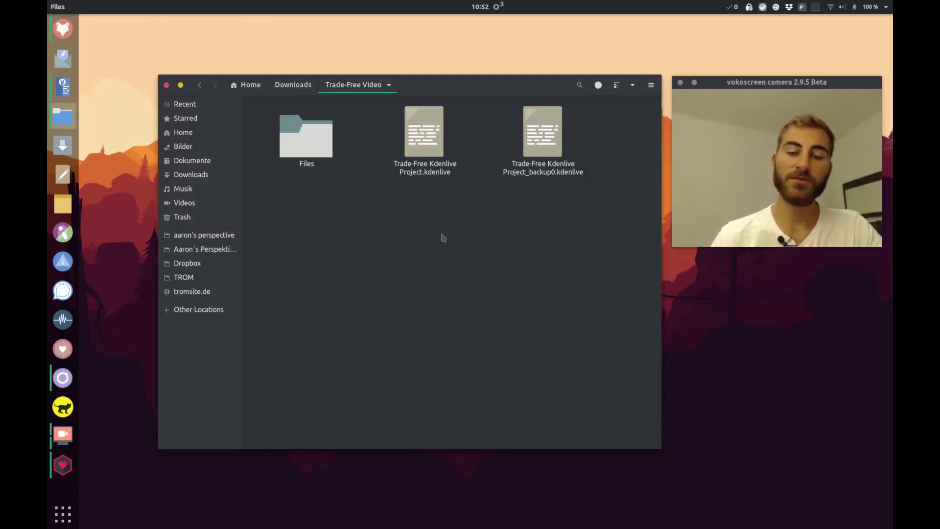
Search the installed applications for "kden" and launch Kdenlive
key(super)
text(kden)
key(Right)
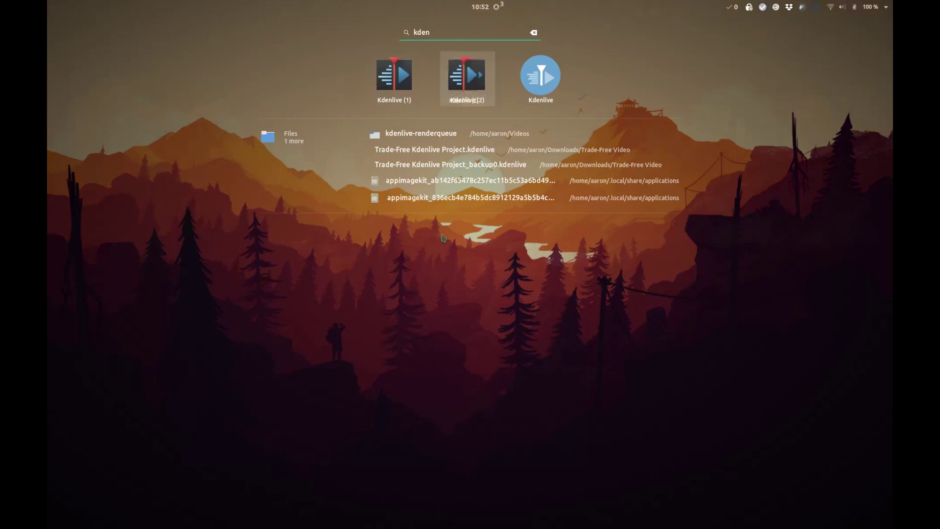
key(Return)
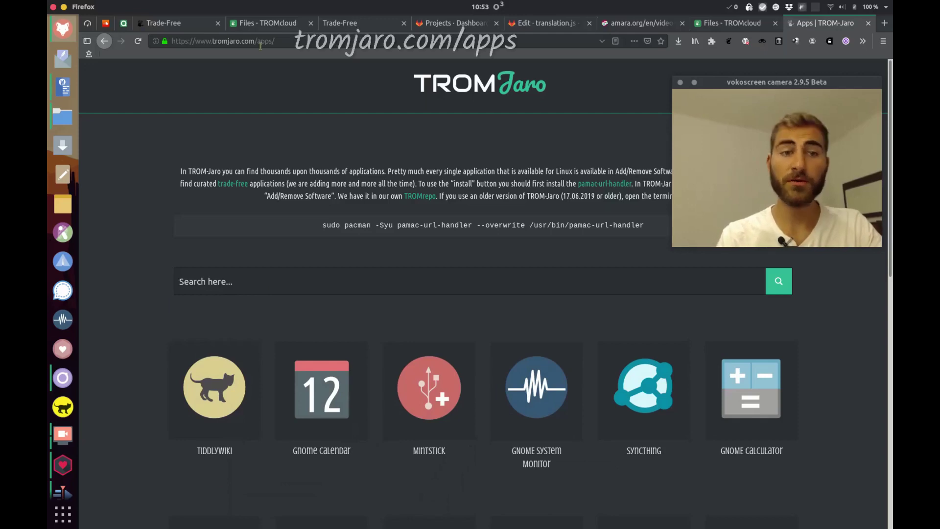
Search the apps catalogue at tromjaro.com/apps for "kden" and open the Kdenlive entry
click(282, 272)
text(kden)
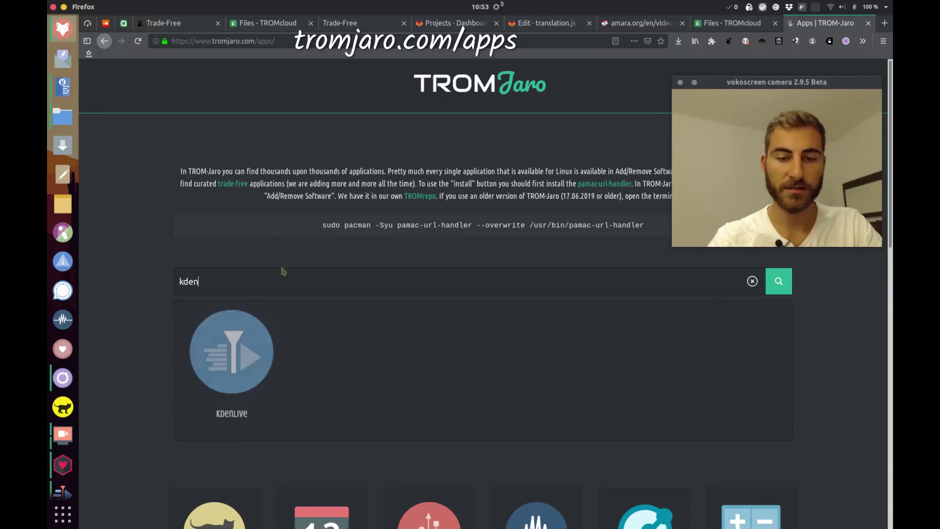
click(231, 377)
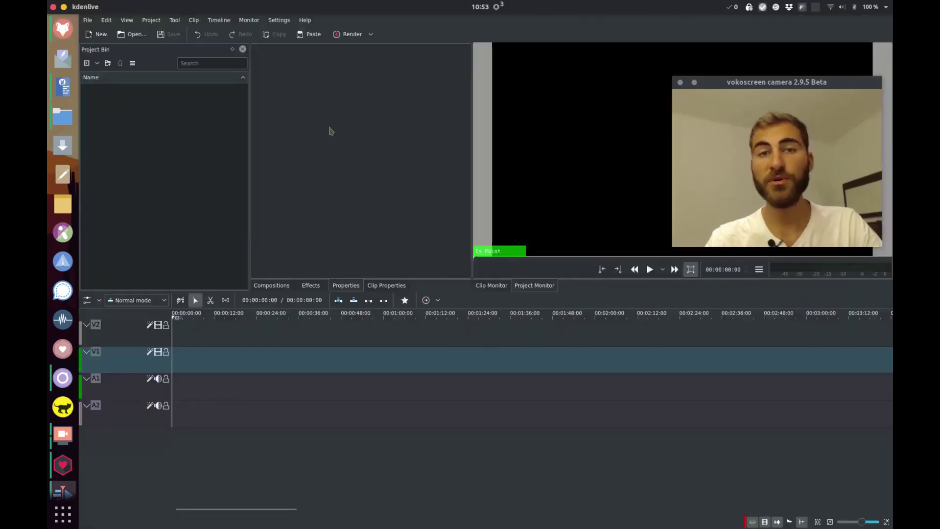
In Kdenlive, open the Trade-Free project from the Trade-Free Video folder in Downloads
click(140, 35)
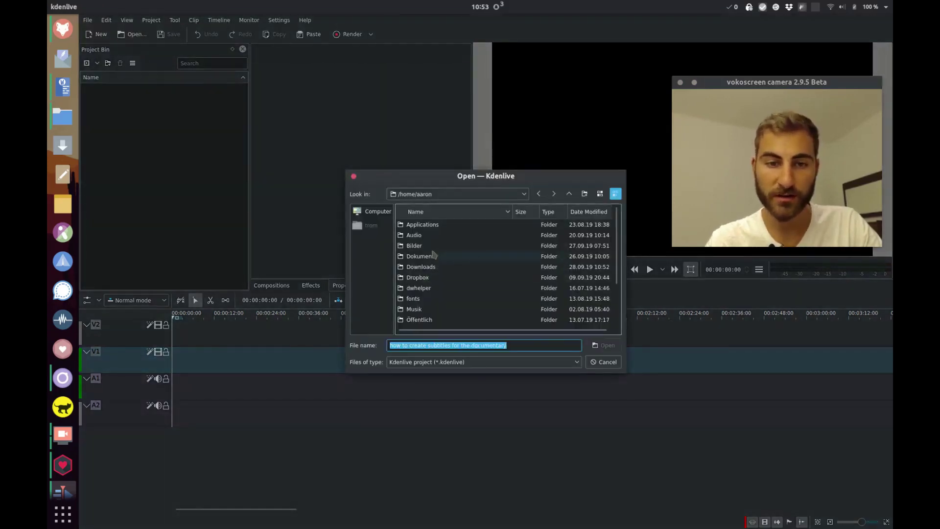
click(430, 269)
click(433, 238)
click(475, 246)
click(603, 346)
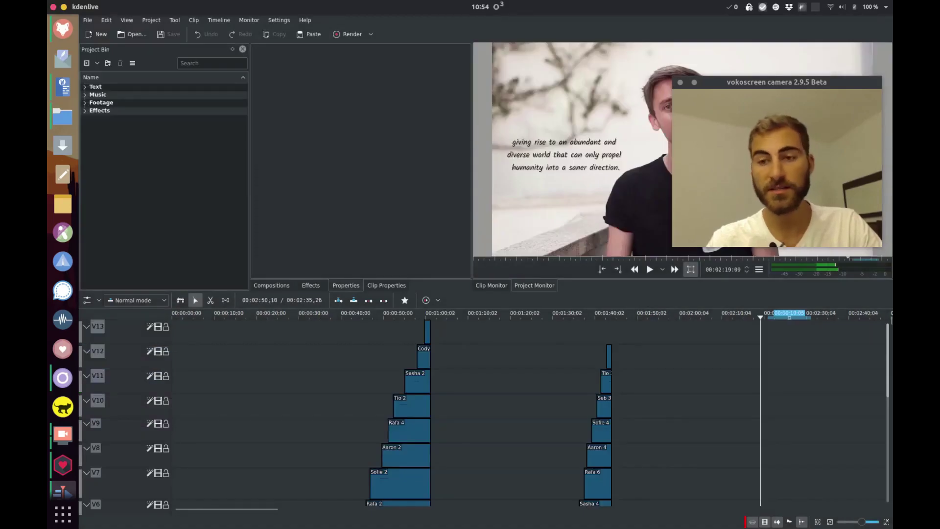
Look over the timeline's video tracks and expand the Text folder in the Project Bin
scroll(888, 343, down, 5)
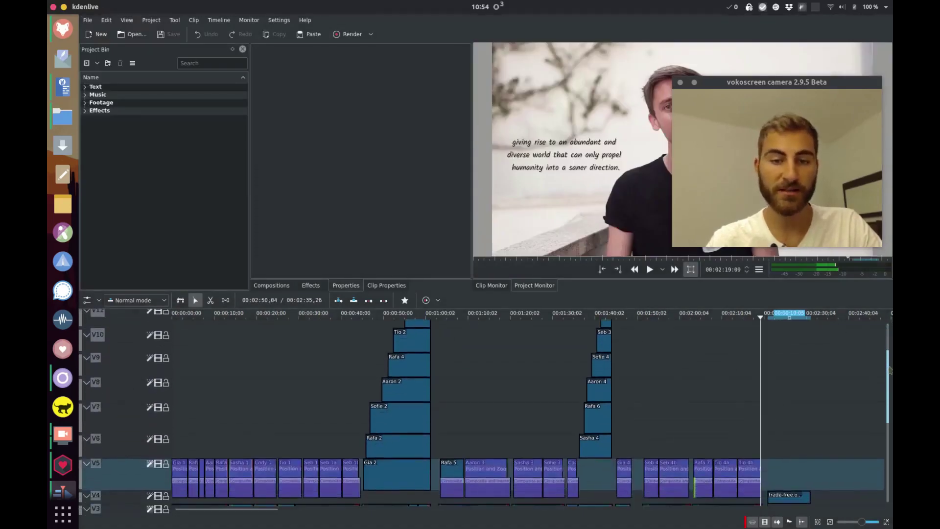
drag(888, 425, 887, 357)
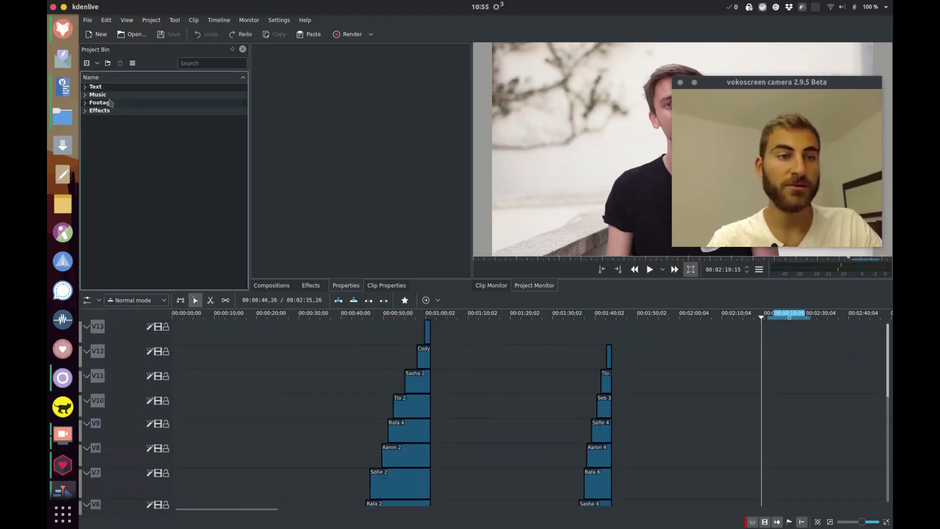
click(86, 88)
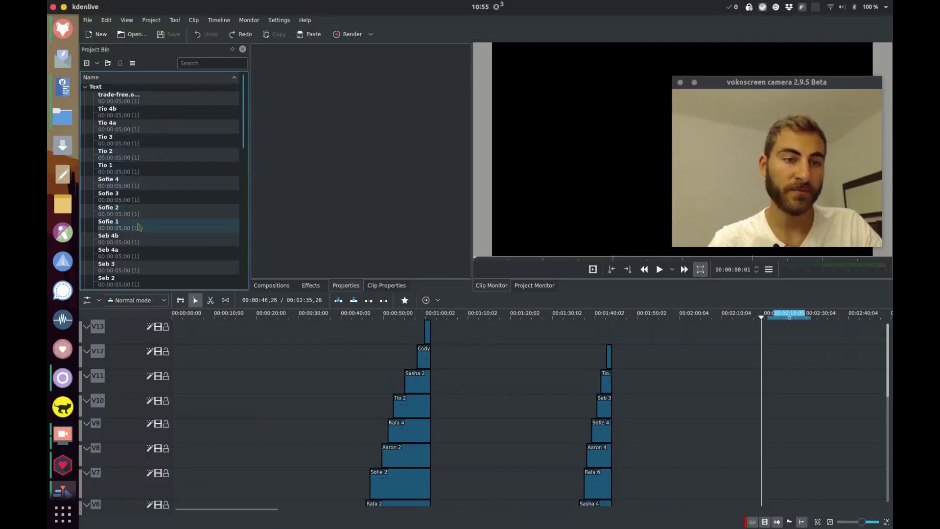
Replace the text of the last title clip in the Text folder with "Mehr Gadgets als Menschen benutzen können."
scroll(139, 227, down, 10)
click(170, 251)
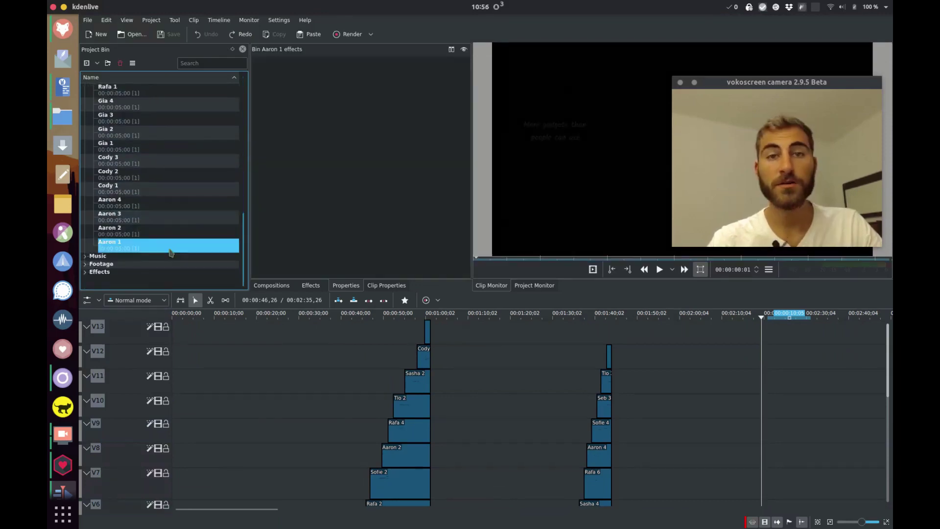
right_click(171, 252)
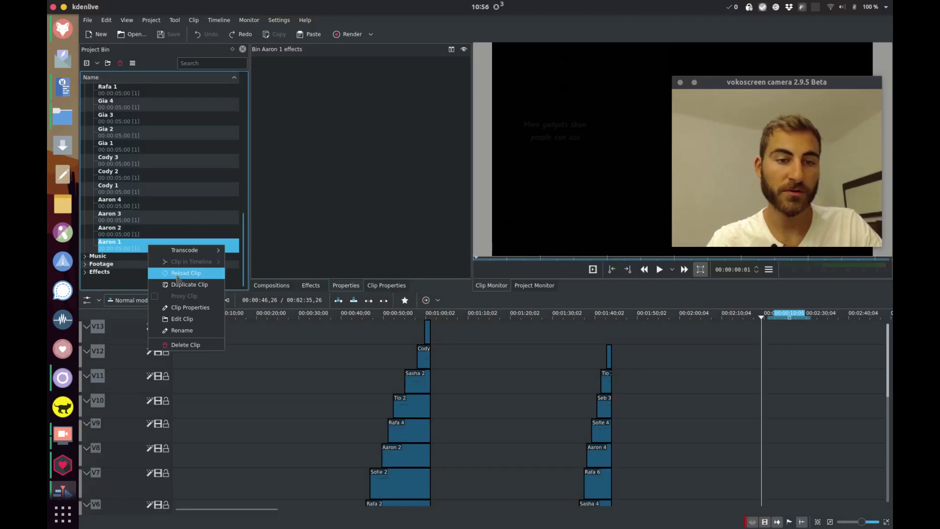
click(179, 319)
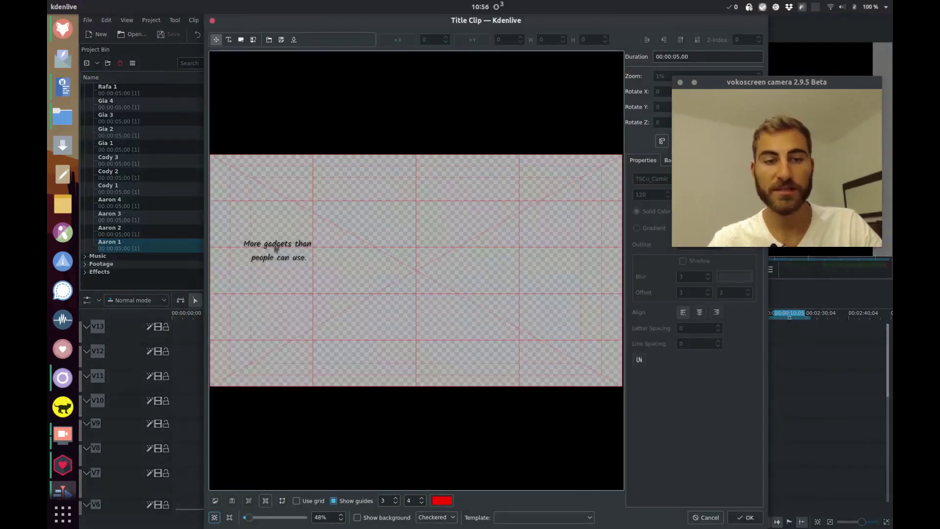
click(290, 258)
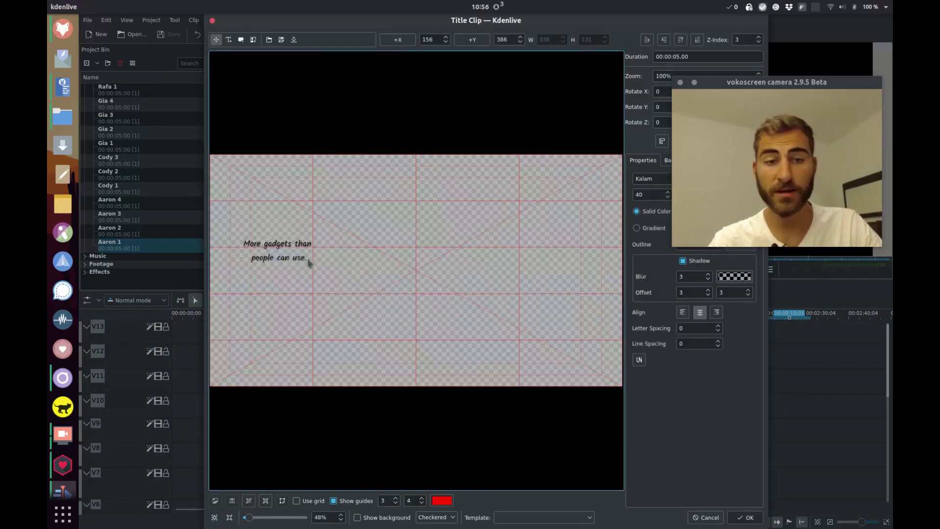
double_click(245, 242)
drag(245, 243, 315, 271)
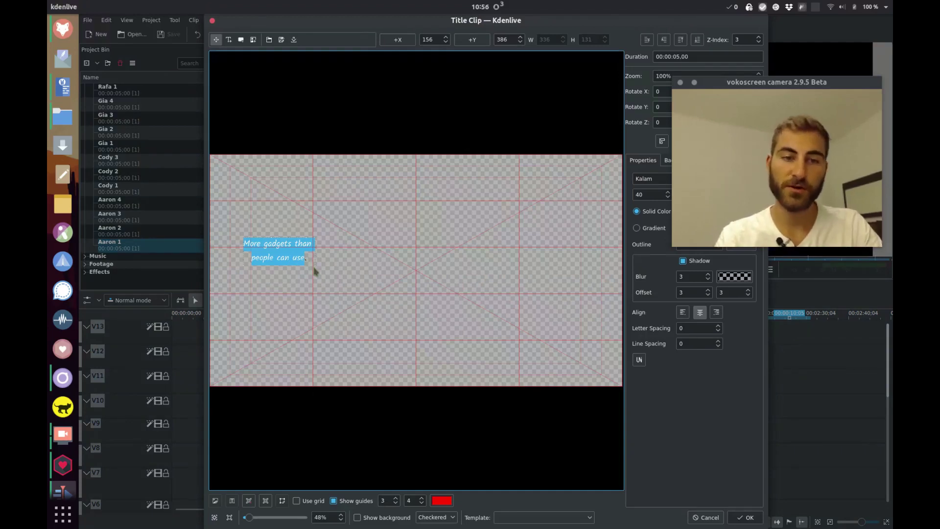
text(Mehr Gadgets.)
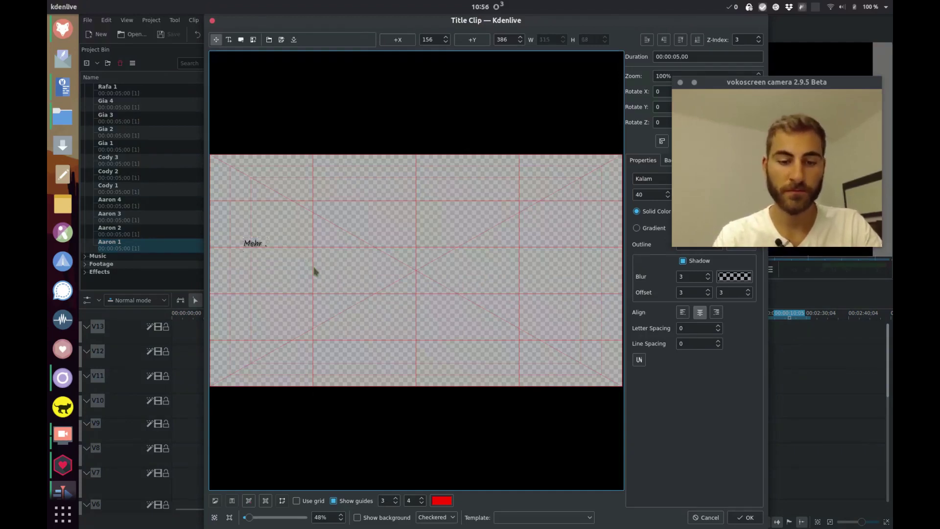
text( als Menschen benutzen können)
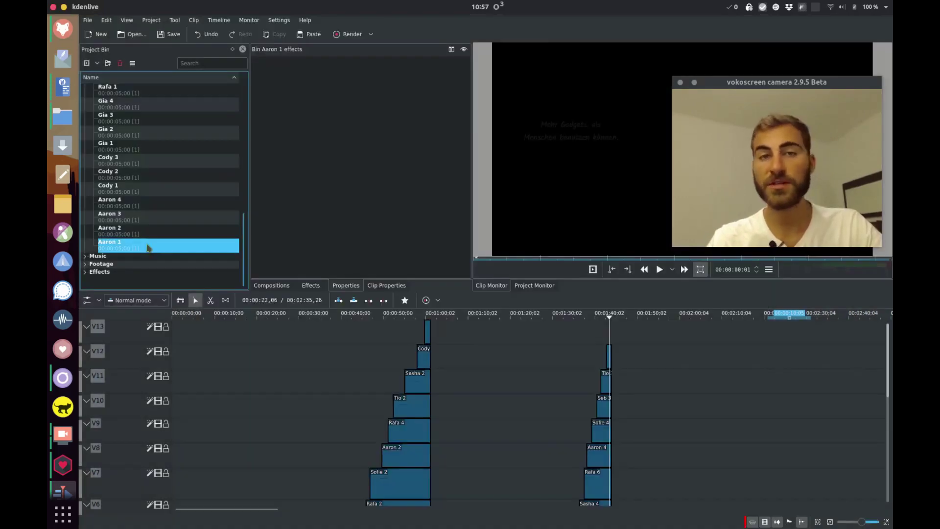
Inspect the texts of two other title clips in the Text folder and close each without changes
double_click(94, 232)
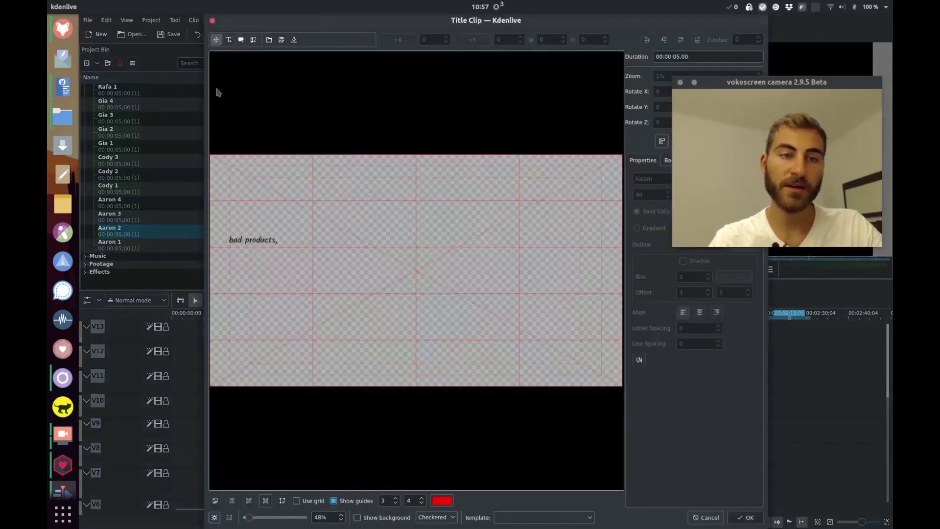
click(213, 22)
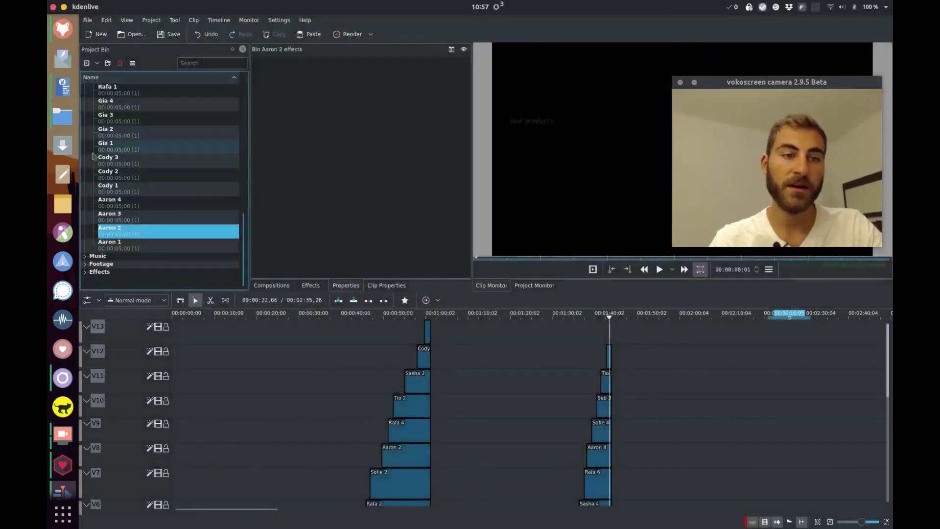
click(92, 121)
double_click(91, 123)
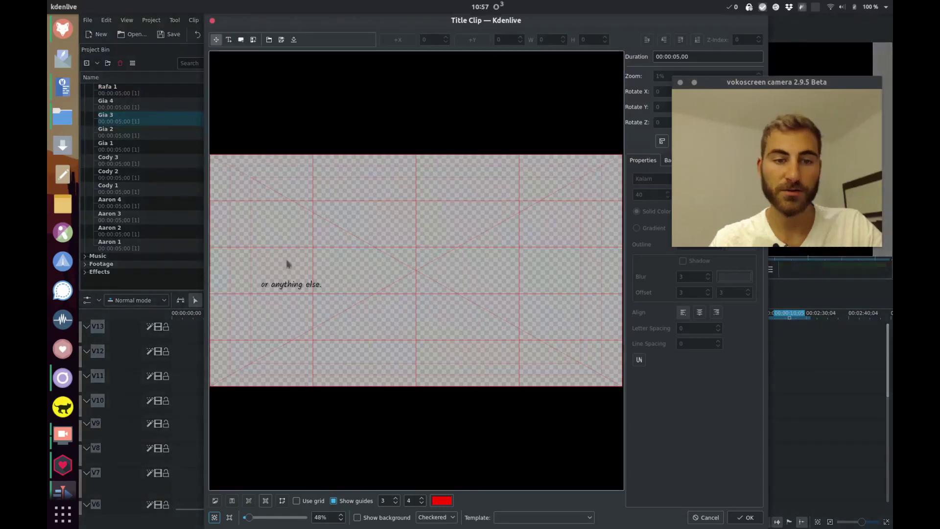
click(213, 21)
scroll(163, 172, up, 5)
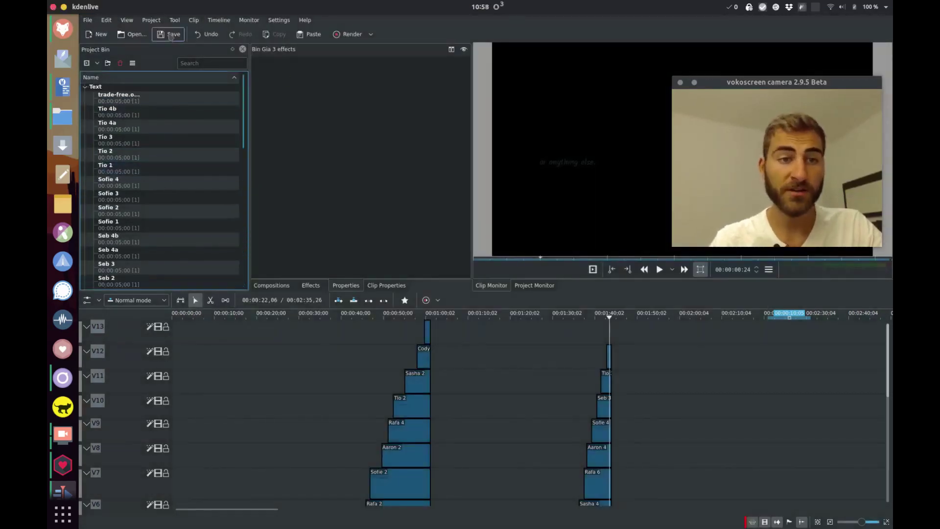
Select MP4 - the dominating format (H264/AAC) as the project's render format and close the render settings
click(371, 35)
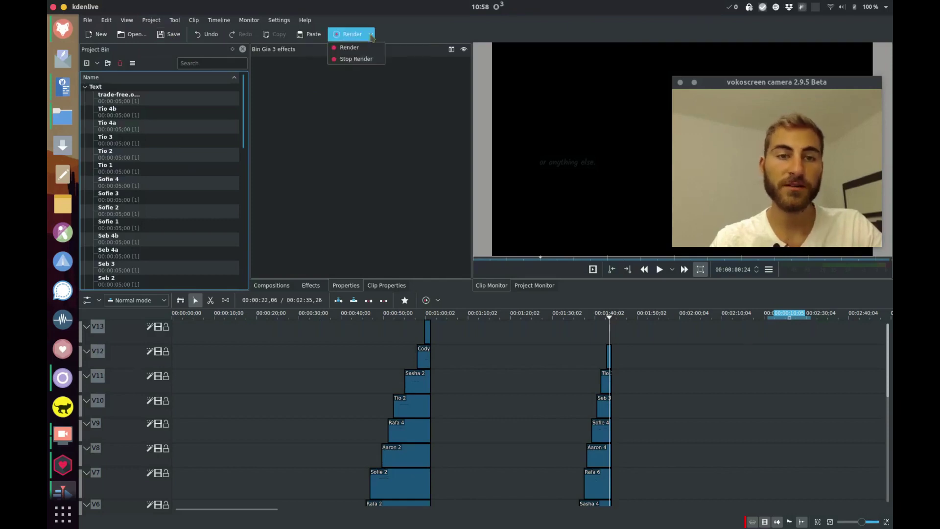
click(352, 50)
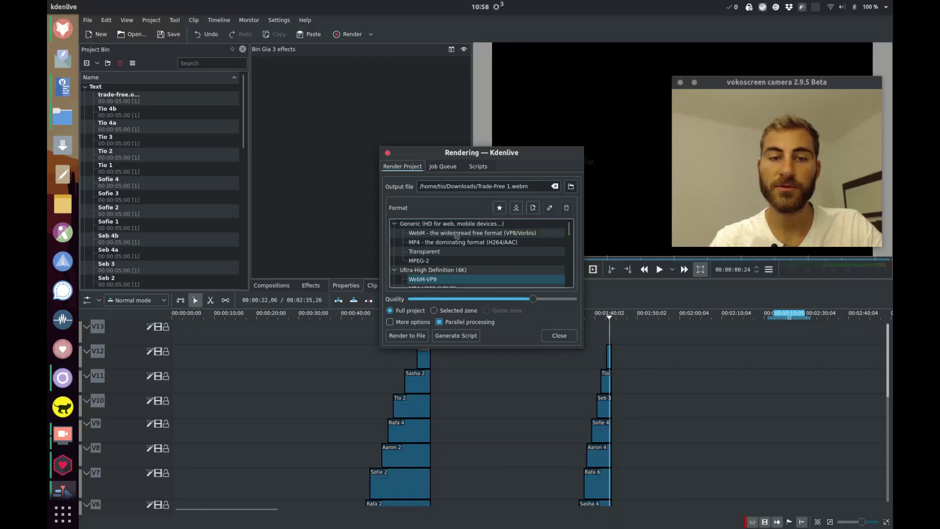
click(446, 244)
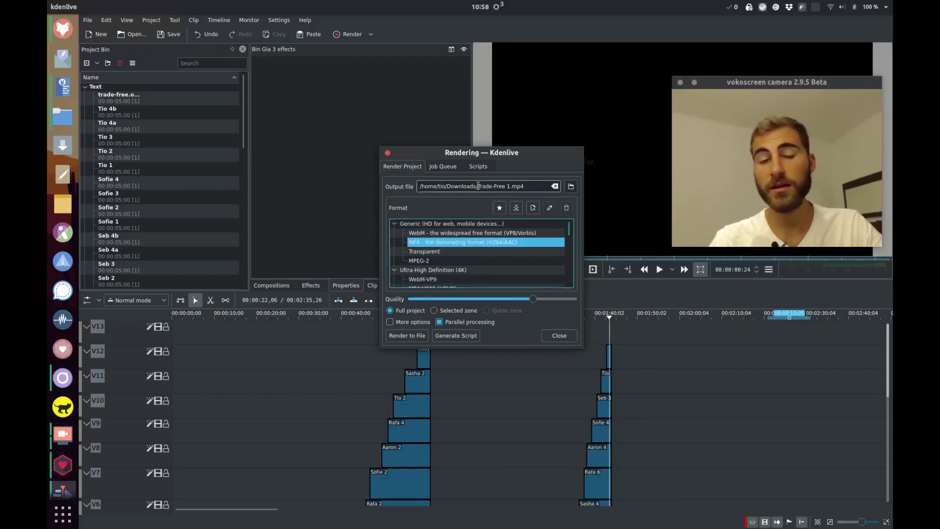
click(387, 154)
click(120, 210)
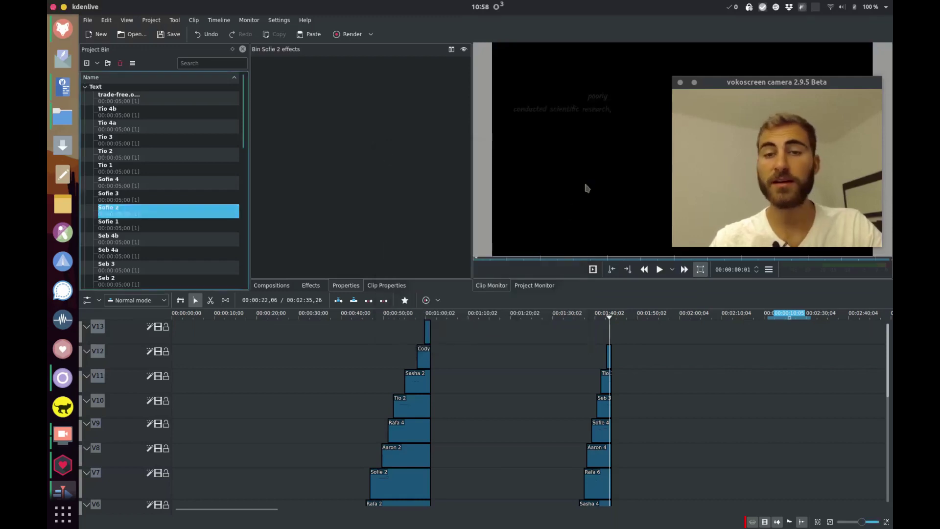
click(415, 317)
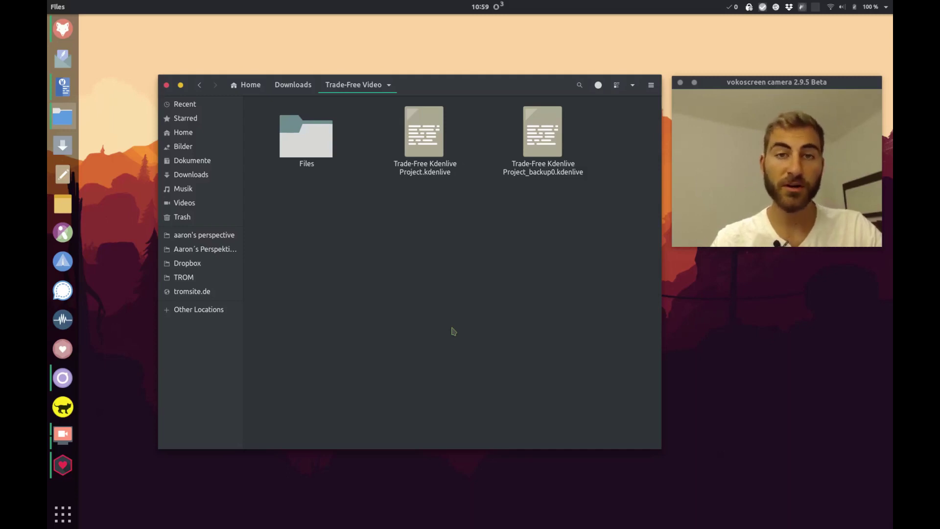
Switch to WebTorrent and copy the magnet link of Trade-Free Video german.mp4
click(63, 466)
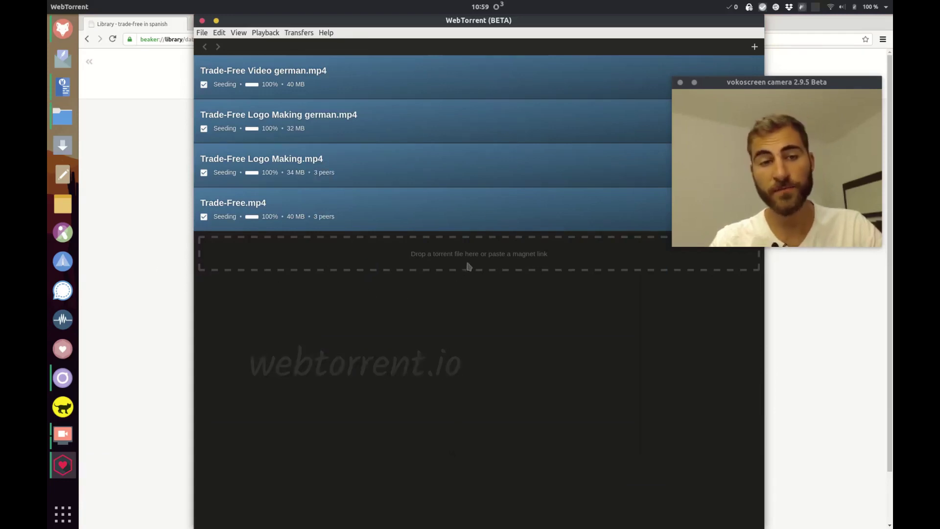
click(203, 33)
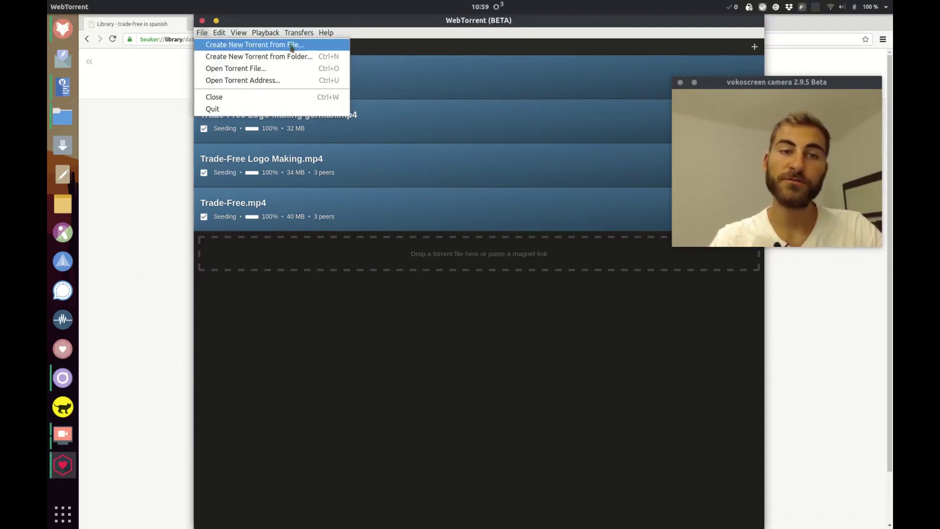
click(308, 312)
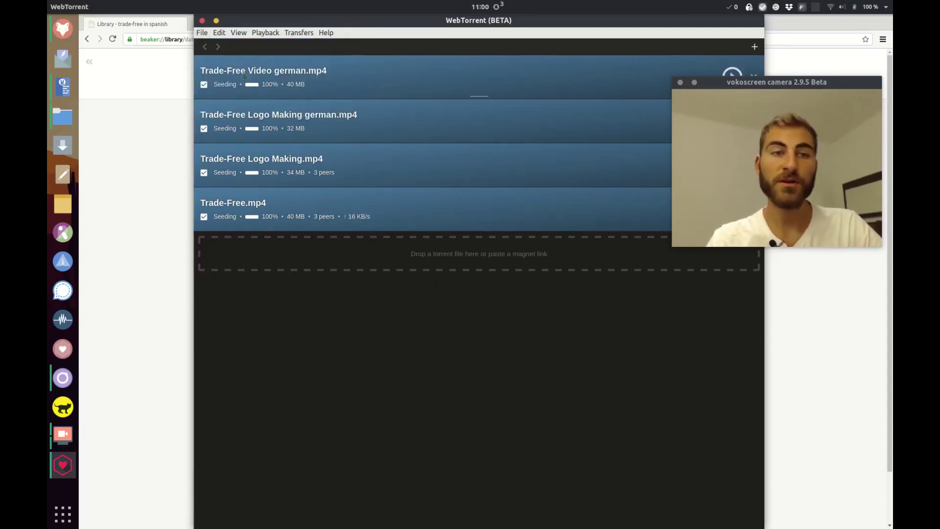
right_click(302, 70)
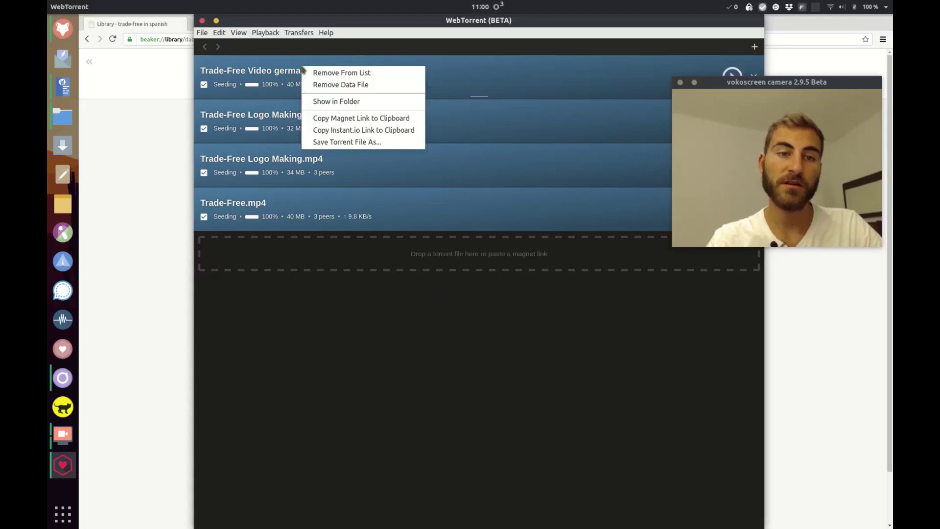
click(384, 119)
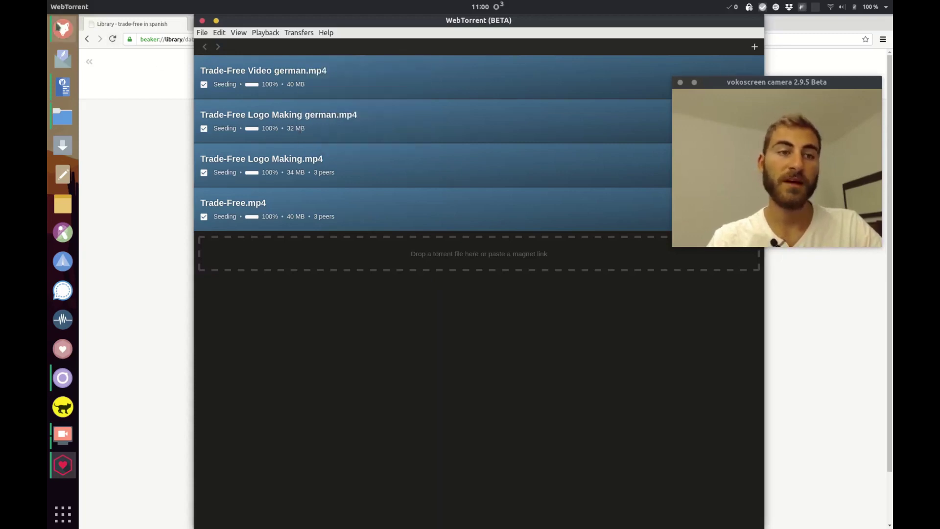
In GitLab's translation.js in Firefox, add an 'es' line with the copied magnet link under '#player1 .link-download-externally'
click(62, 29)
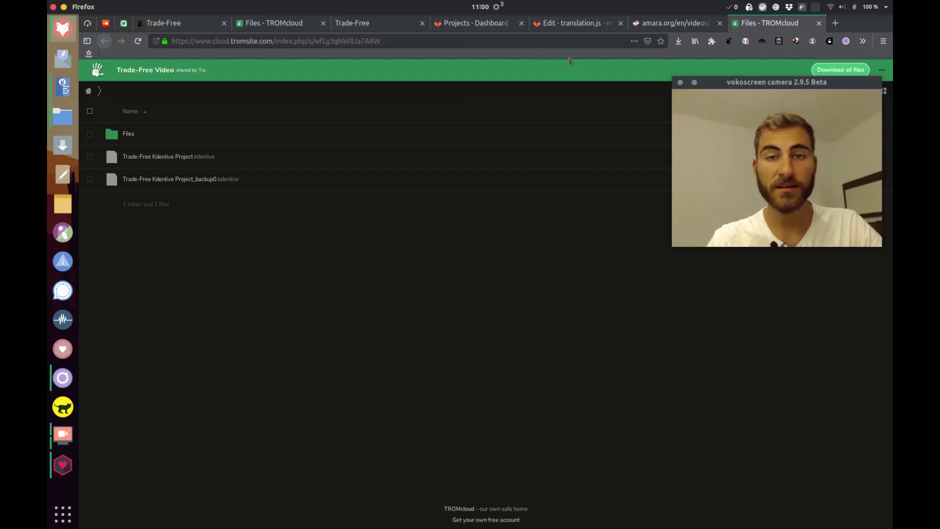
click(570, 23)
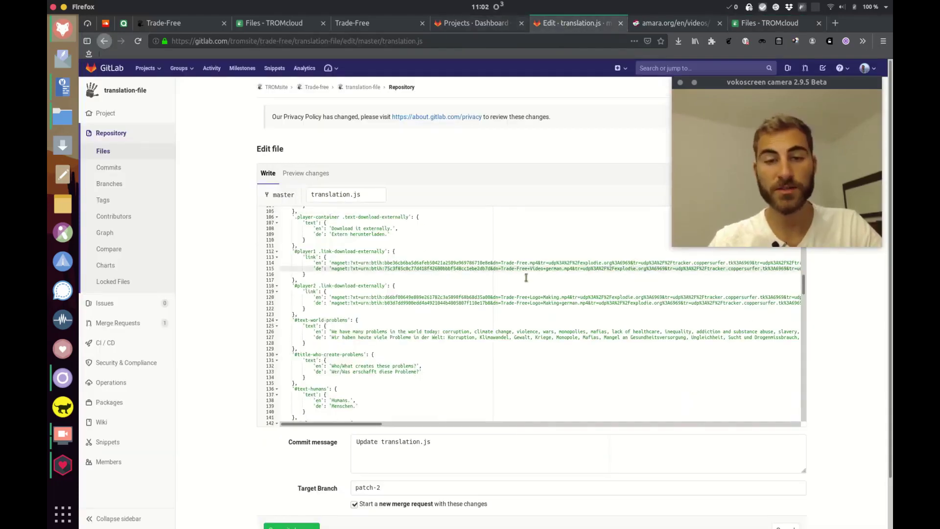
scroll(577, 263, right, 10)
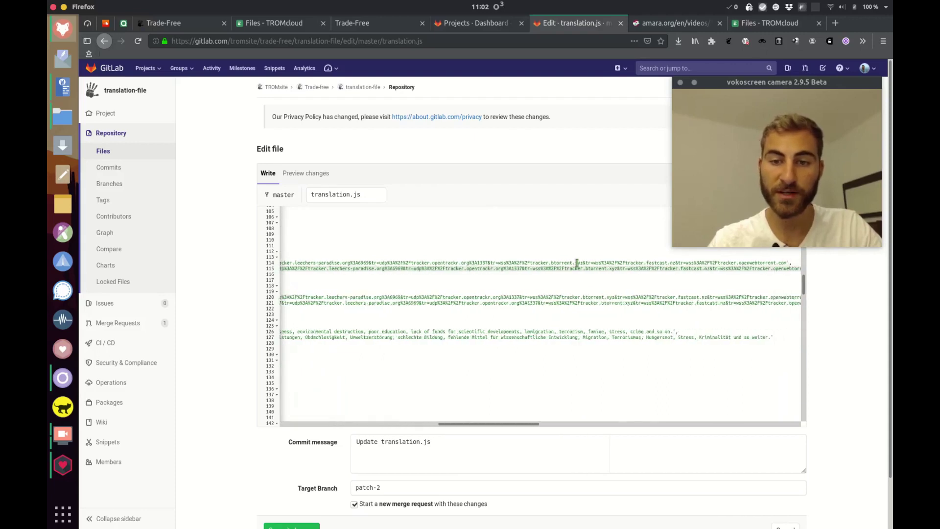
key(Down)
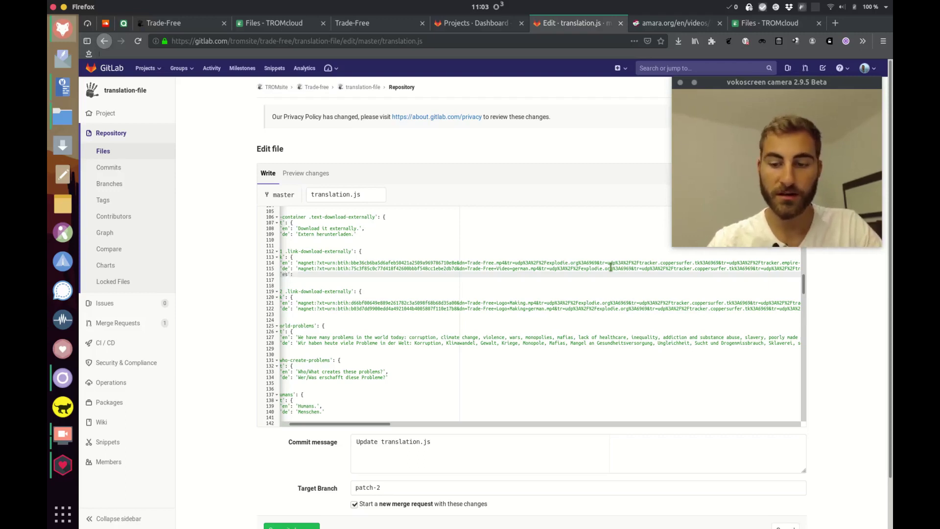
key(ctrl+v)
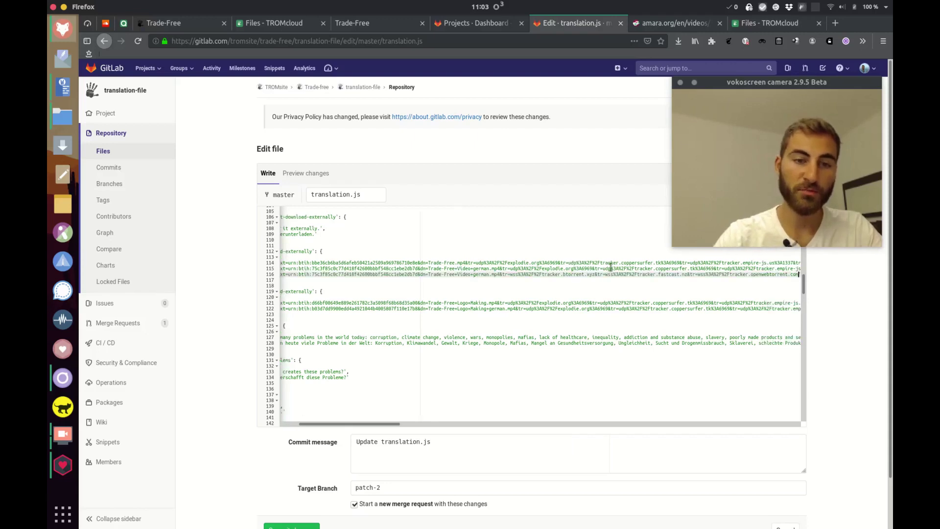
scroll(622, 278, right, 2)
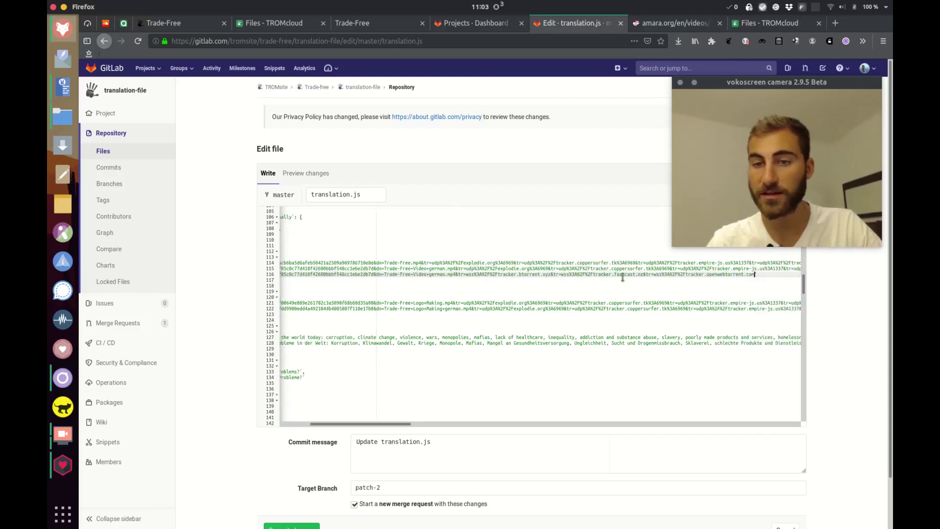
scroll(623, 278, left, 10)
scroll(622, 278, down, 3)
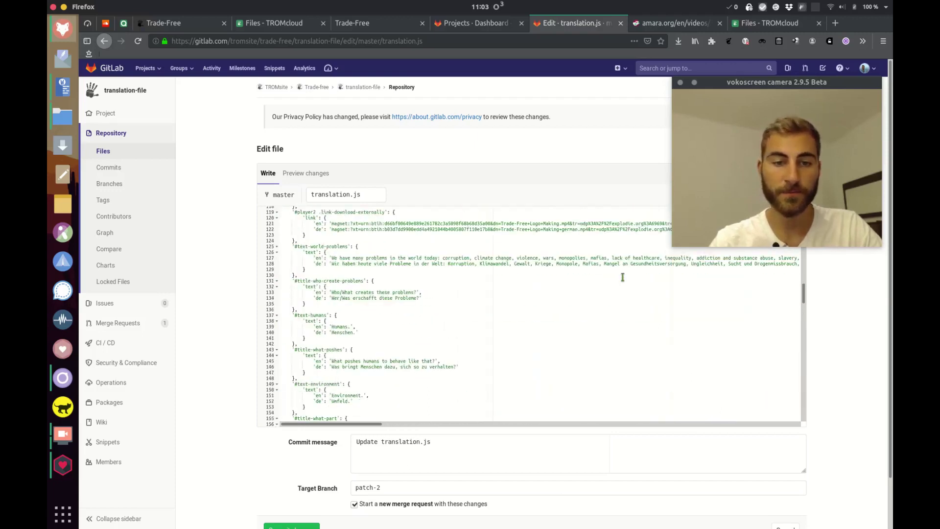
scroll(622, 278, up, 4)
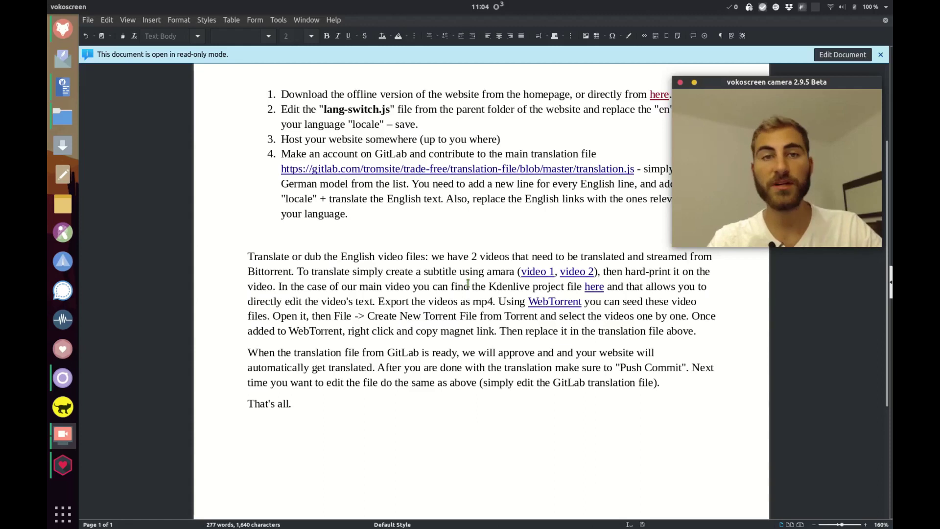
From the instructions document, open the video 2 link on Amara and show the German subtitles of Trade Free Logo Making
click(581, 276)
click(581, 276)
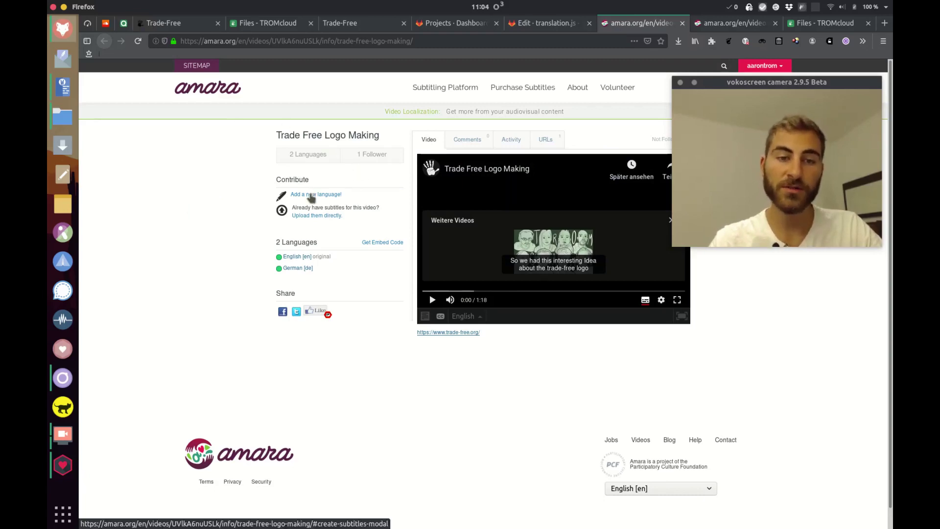
click(292, 268)
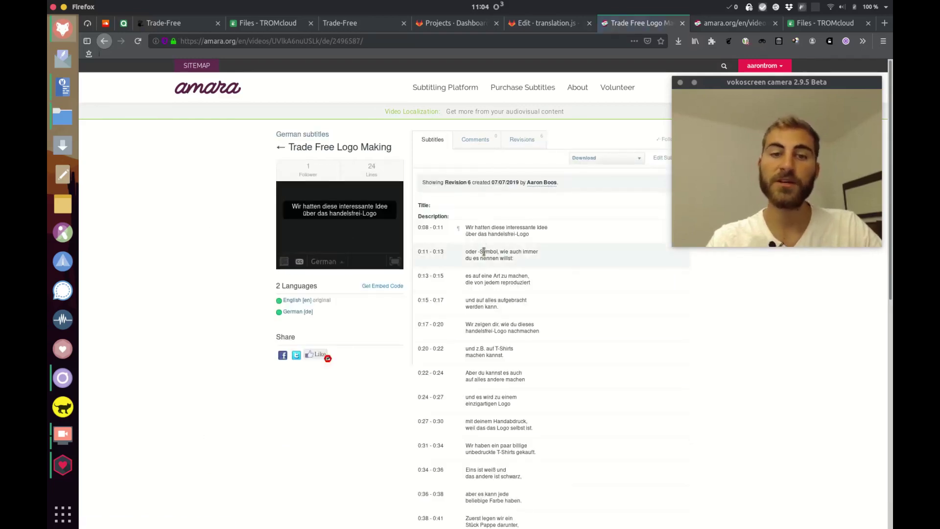
Download the German subtitles in SRT format and save them as Trade Free Logo Making.de.srt in Downloads
click(610, 158)
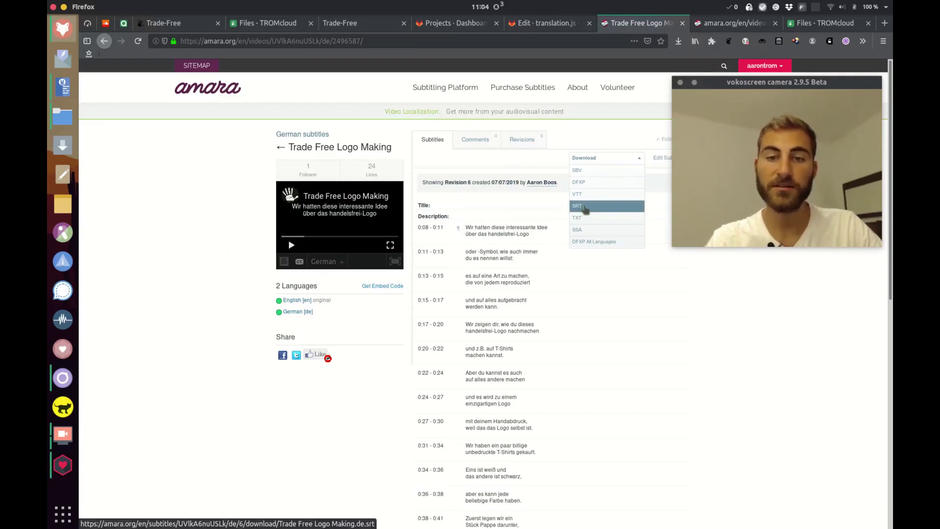
click(586, 209)
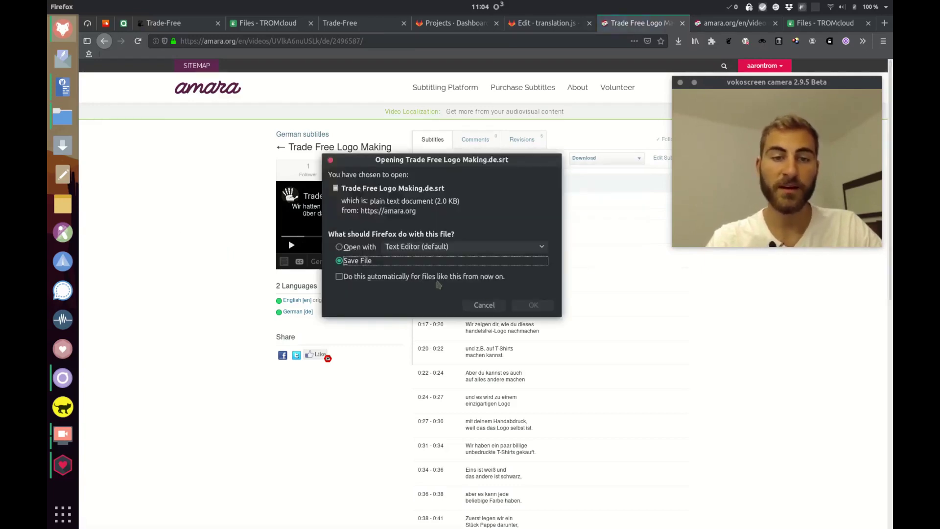
click(534, 305)
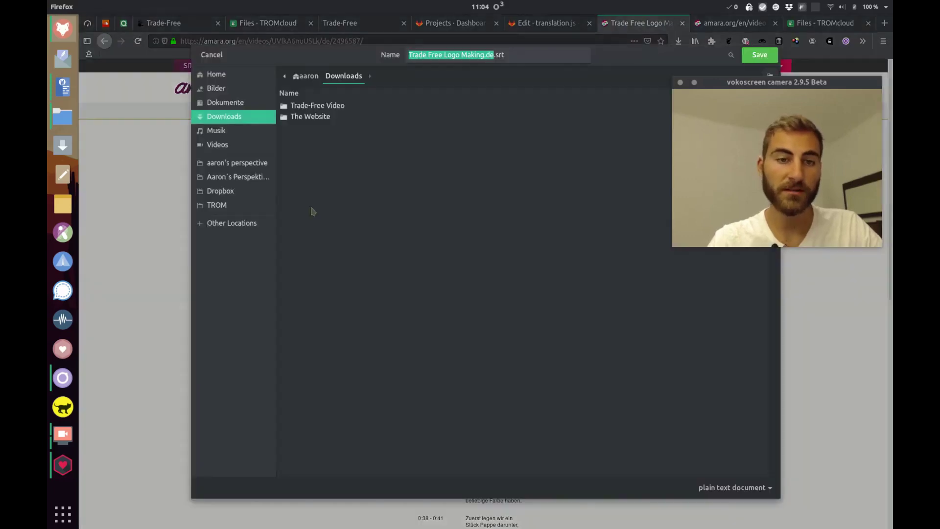
click(760, 58)
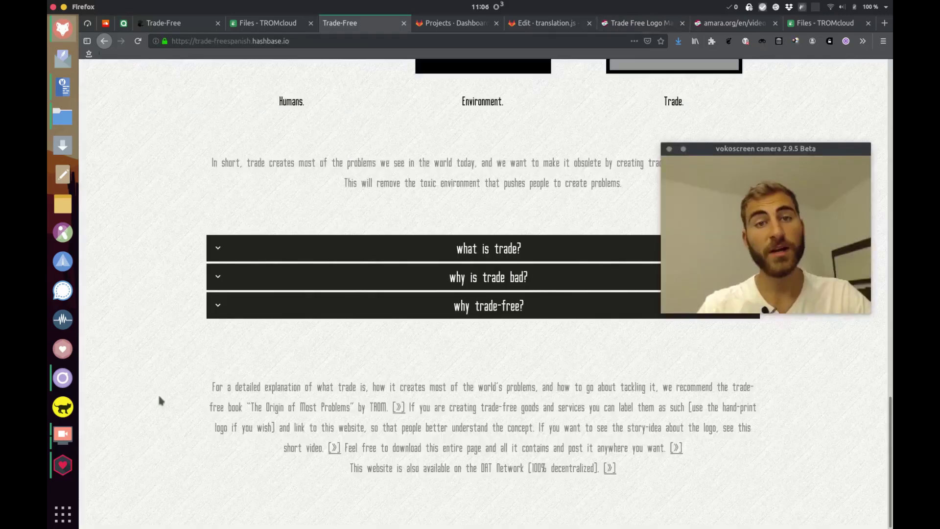
Open the short logo story video on the Trade-Free site and look at its external download link without launching a torrent application
click(332, 448)
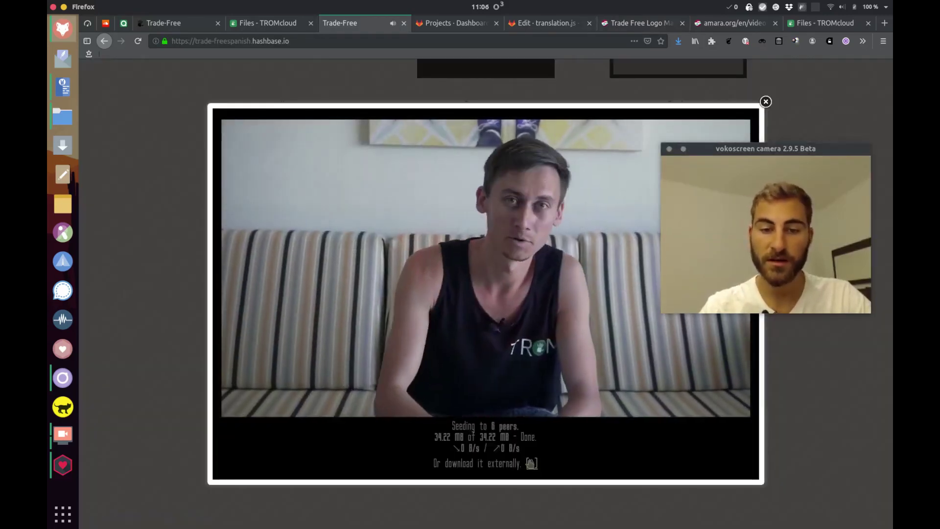
click(532, 463)
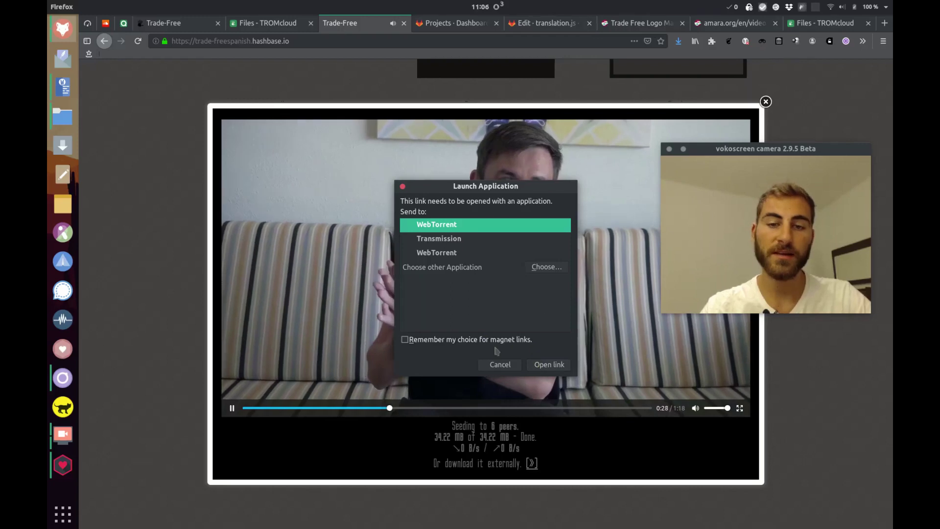
click(500, 364)
Switch to WebTorrent and show Trade-Free Logo Making.mp4 in its folder
click(93, 423)
click(63, 465)
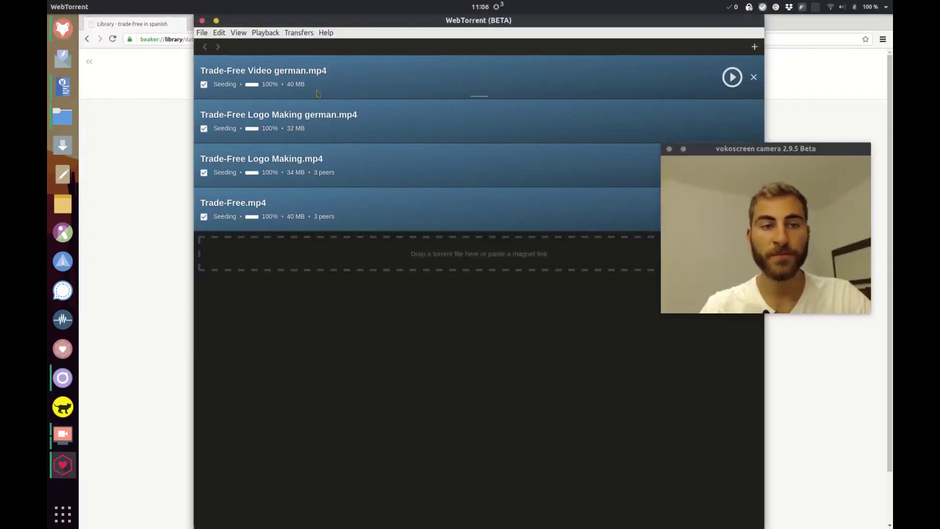
right_click(326, 164)
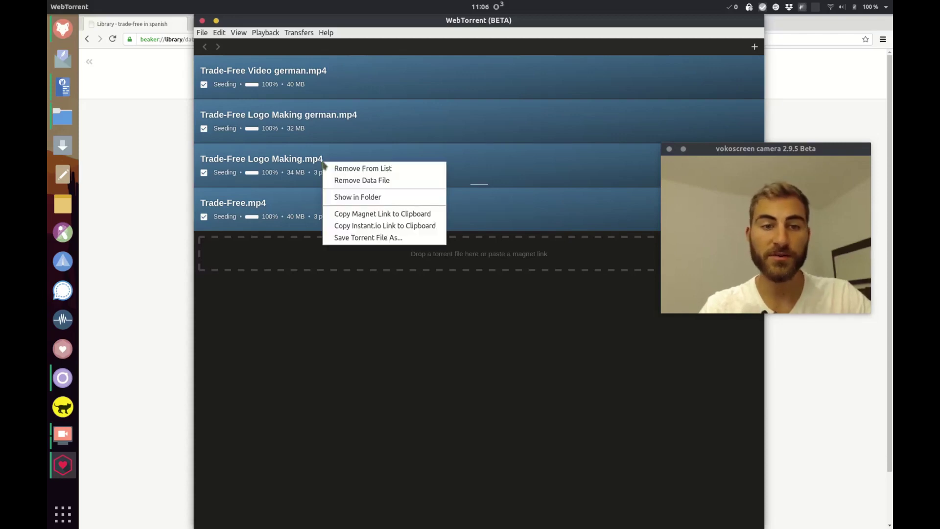
click(359, 197)
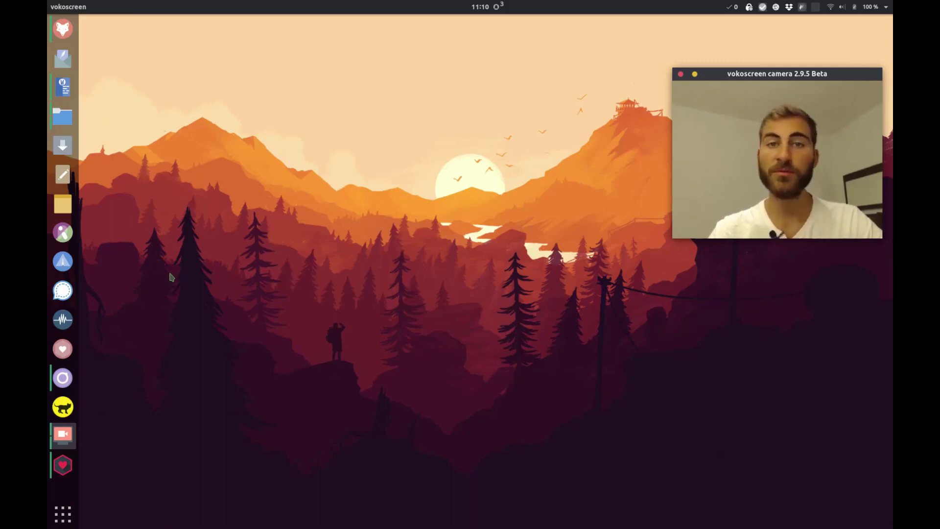
Search tromjaro.com/apps in Firefox for "handbrake" and open the HandBrake page
key(ctrl+alt+Up)
click(284, 283)
text(handbrake)
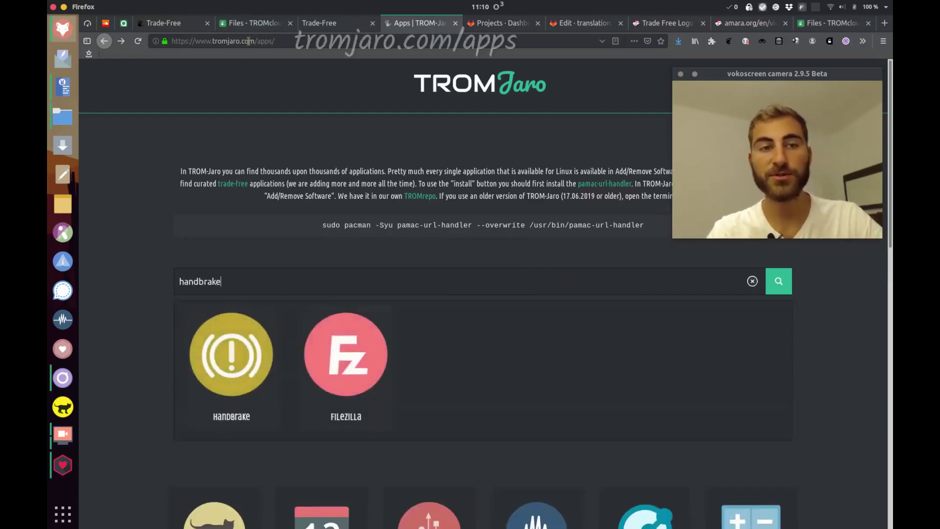
click(244, 366)
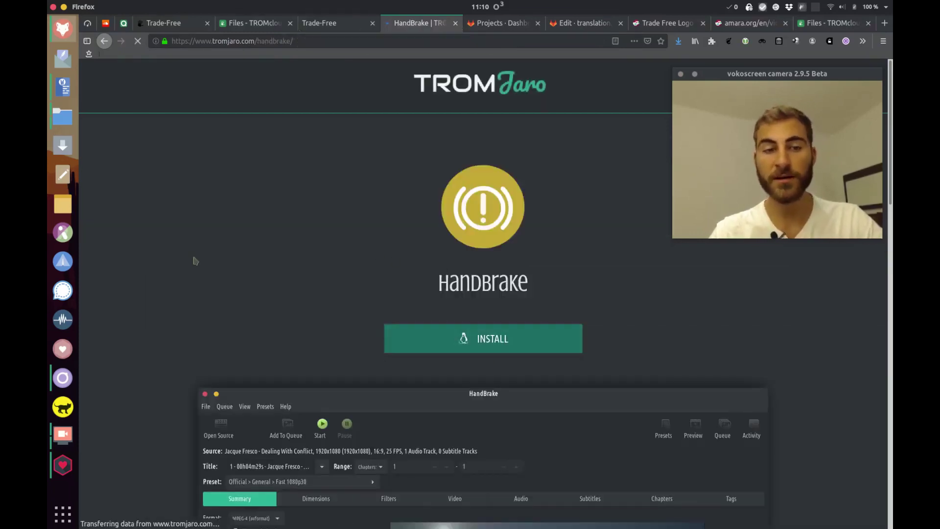
Launch HandBrake and open Trade-Free Logo Making.mp4 from the Videos/Webtorrent folder as the source
key(ctrl+alt+Down)
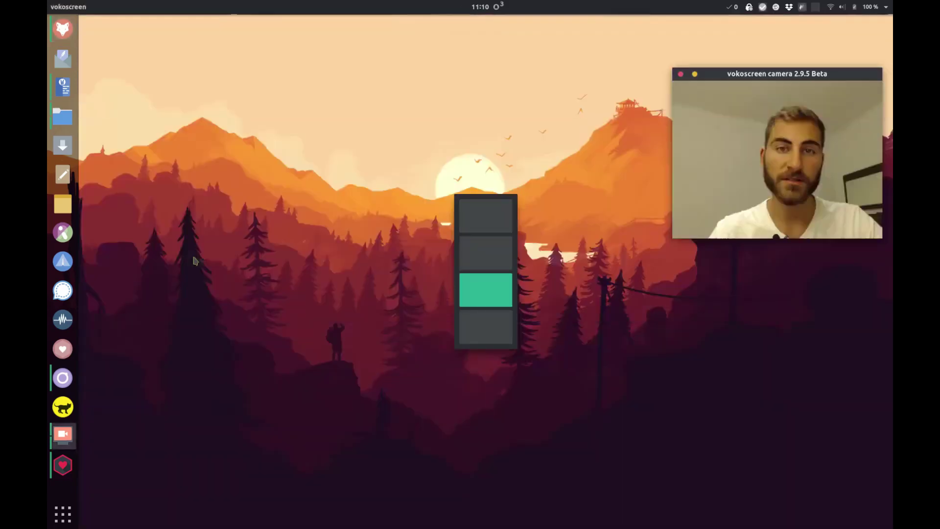
key(super)
text(handbrake)
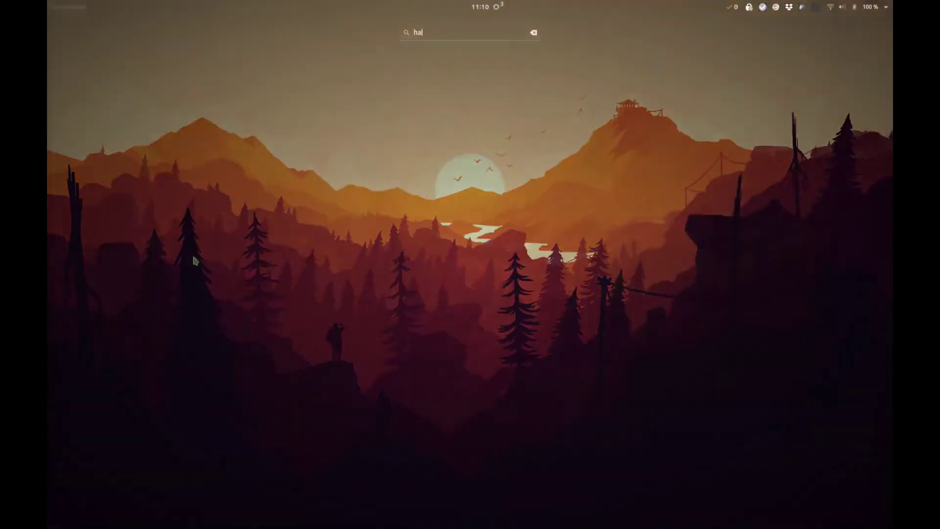
key(Return)
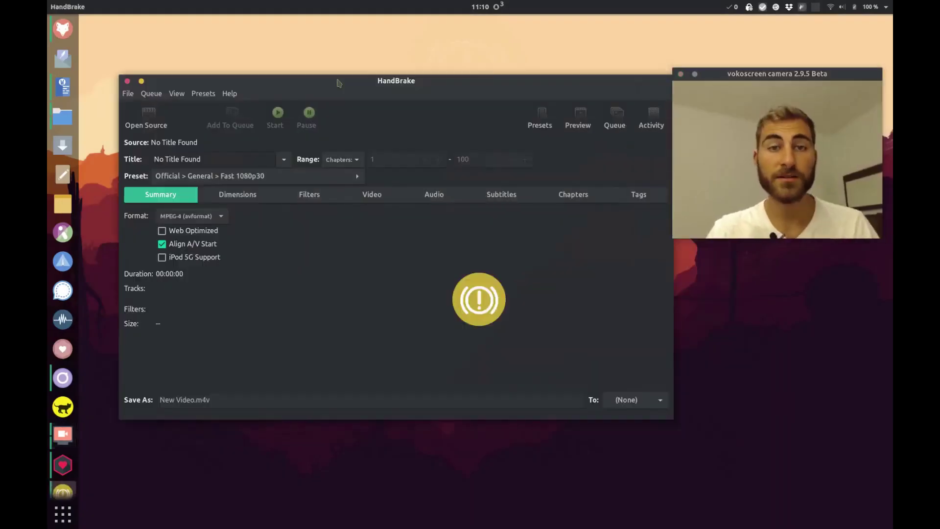
click(130, 94)
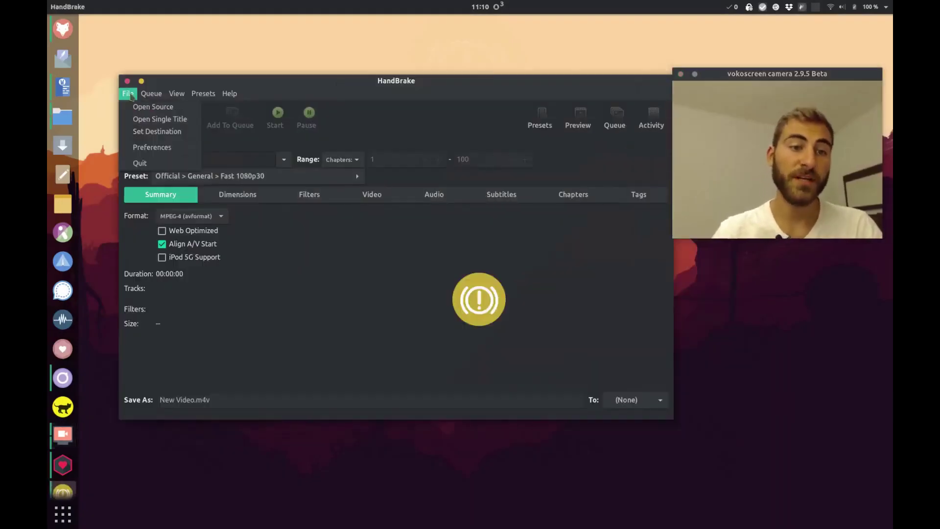
click(161, 108)
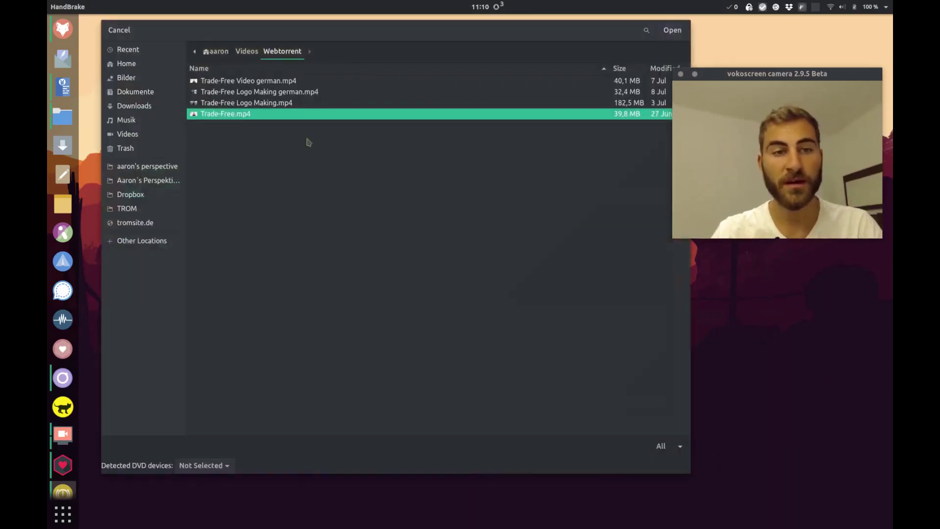
click(317, 103)
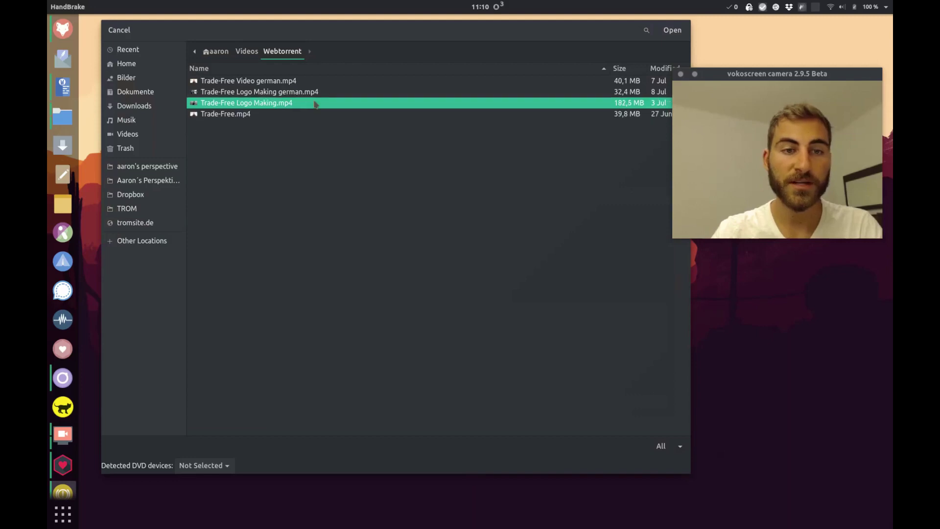
click(673, 31)
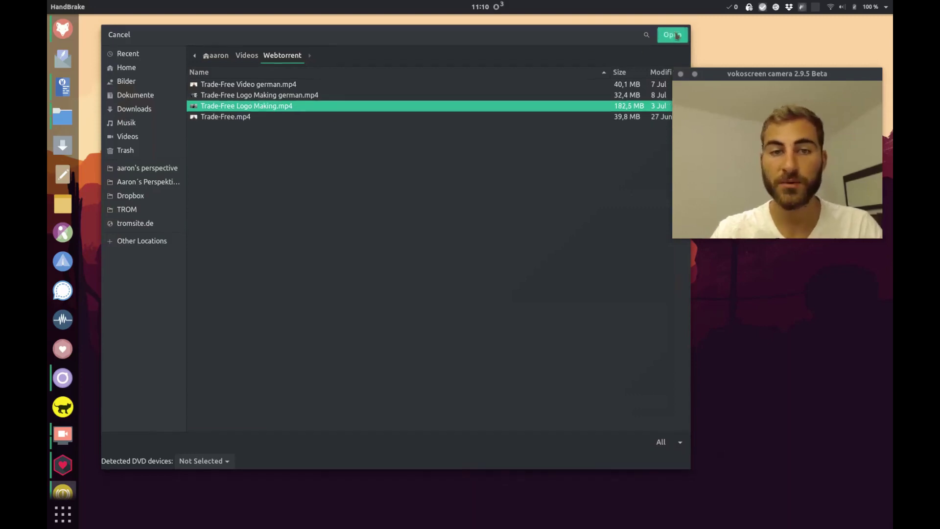
Add an imported SRT subtitle track to the video and set its language to Deutsch
click(506, 197)
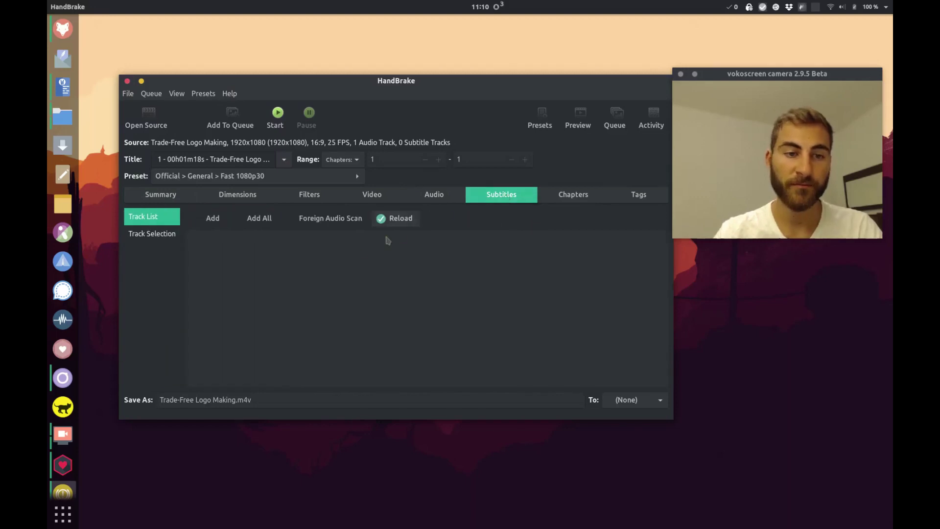
click(222, 219)
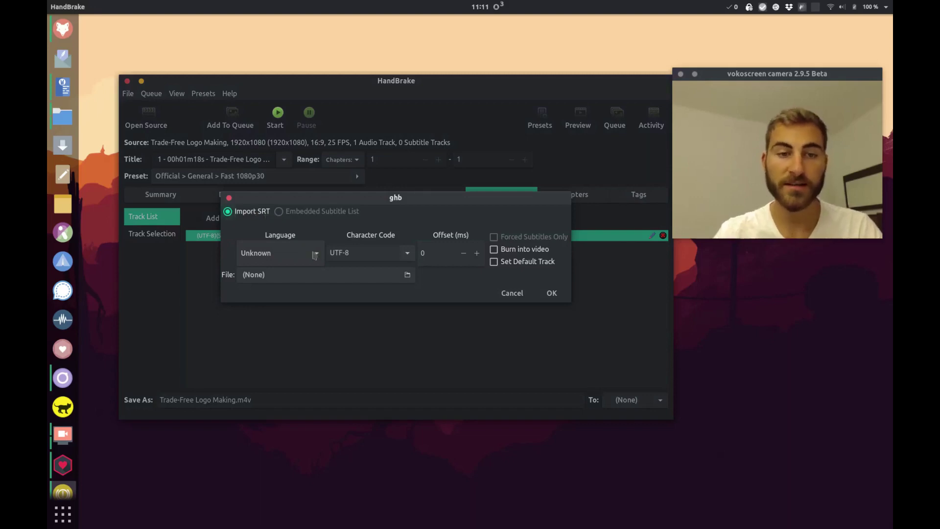
click(307, 254)
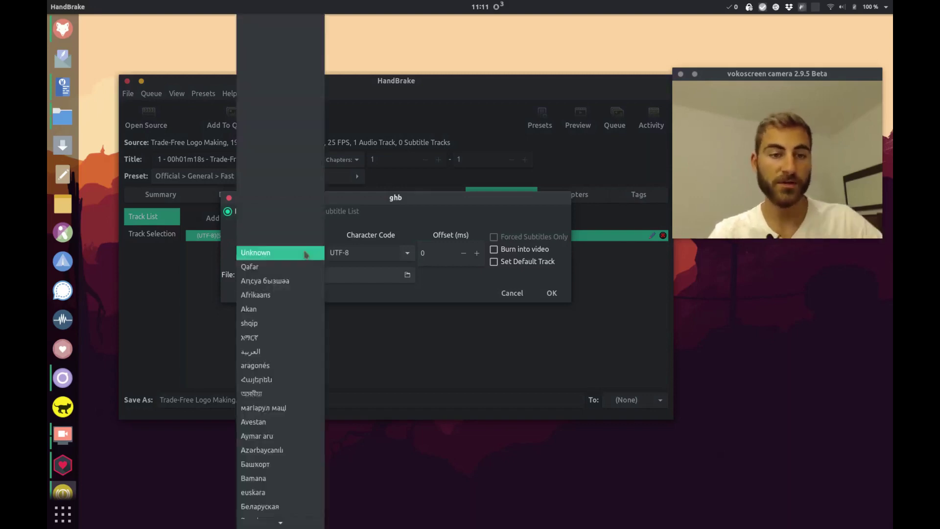
scroll(289, 385, down, 8)
click(289, 387)
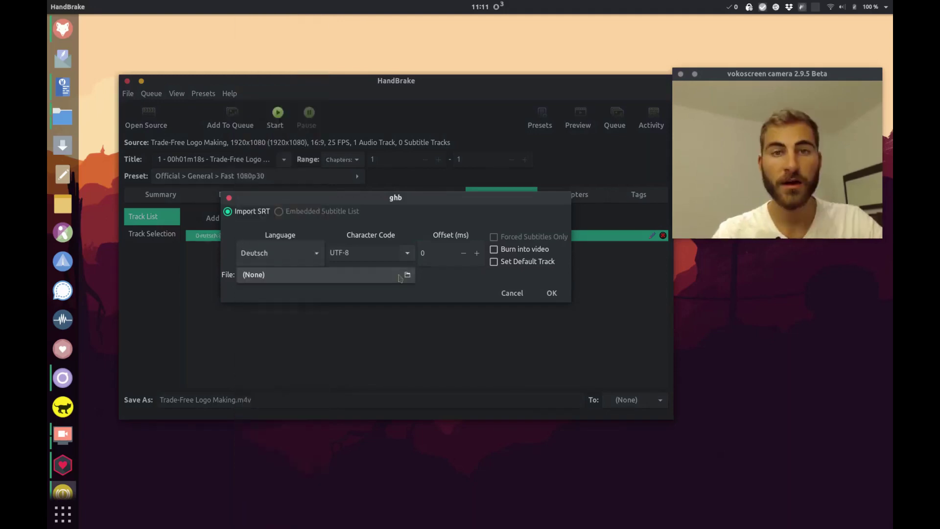
Use Trade Free Logo Making.de.srt from Downloads as the subtitle file and enable burning it into the video
click(399, 278)
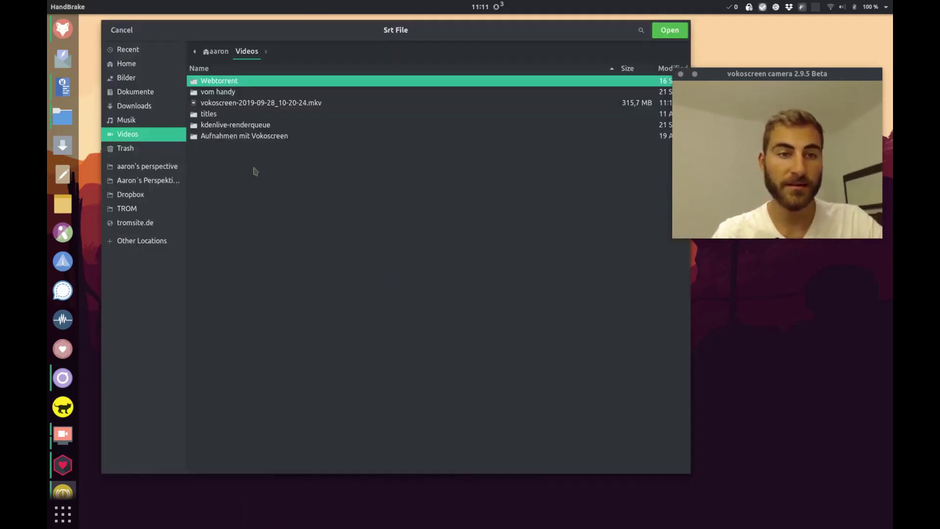
click(133, 105)
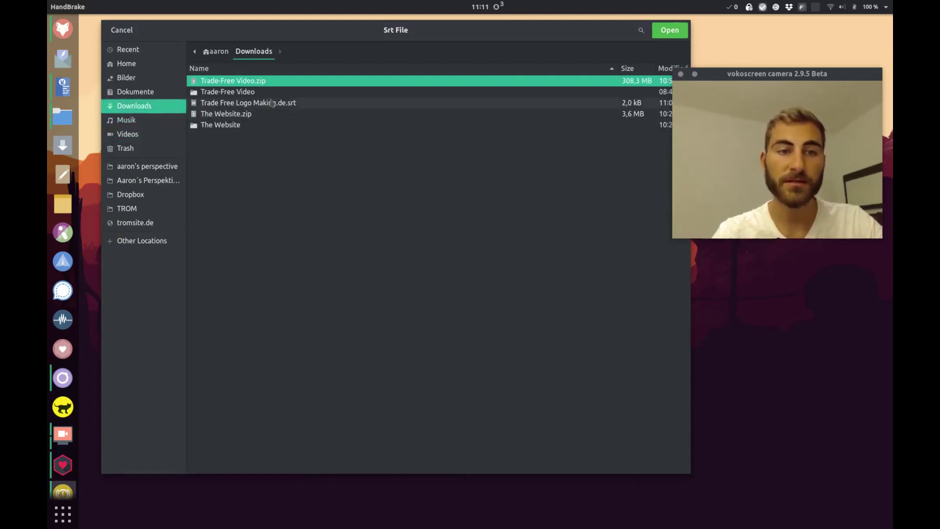
click(271, 107)
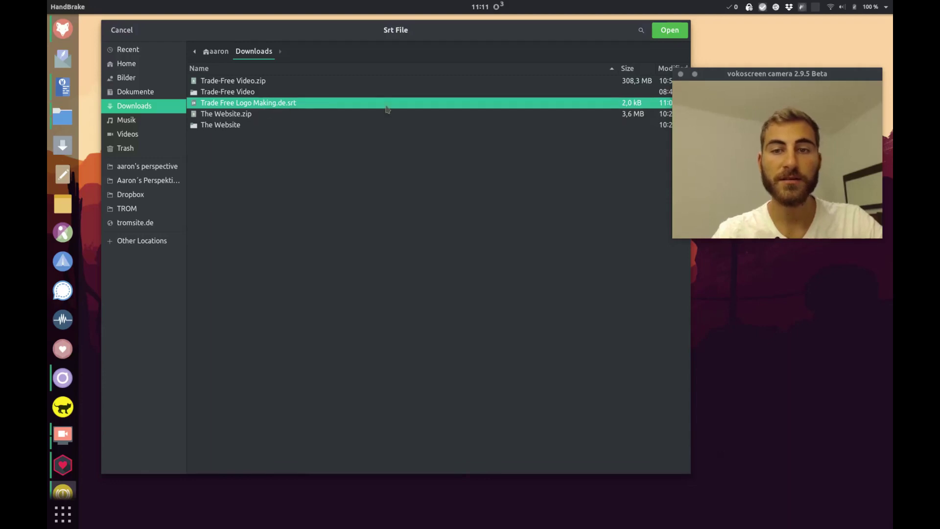
click(670, 29)
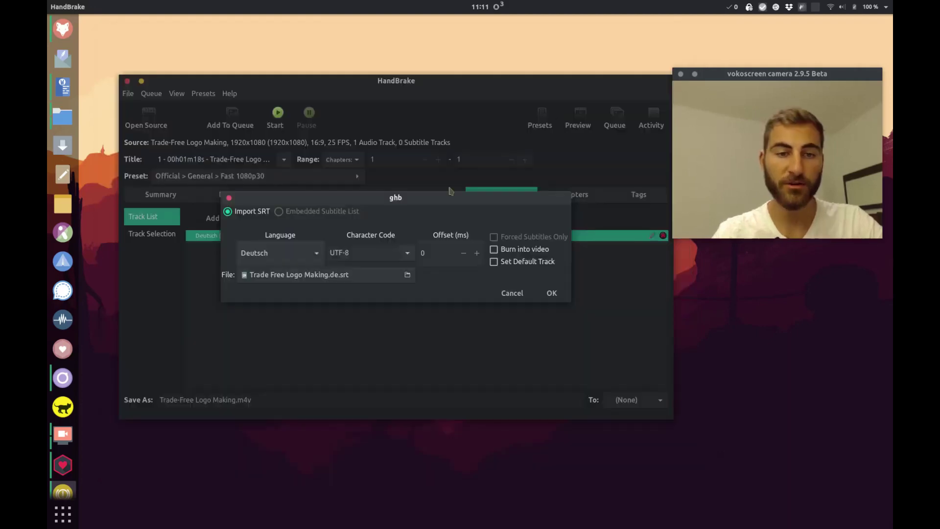
click(495, 251)
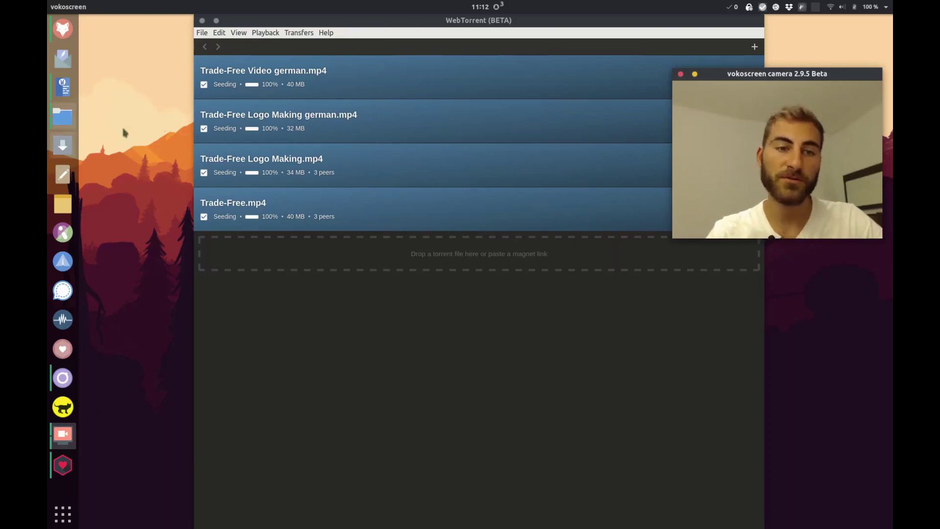
Copy the magnet link of Trade-Free Logo Making german.mp4 in WebTorrent and paste it as an 'es' line under '#player2 .link-download-externally' in GitLab's translation.js
right_click(365, 116)
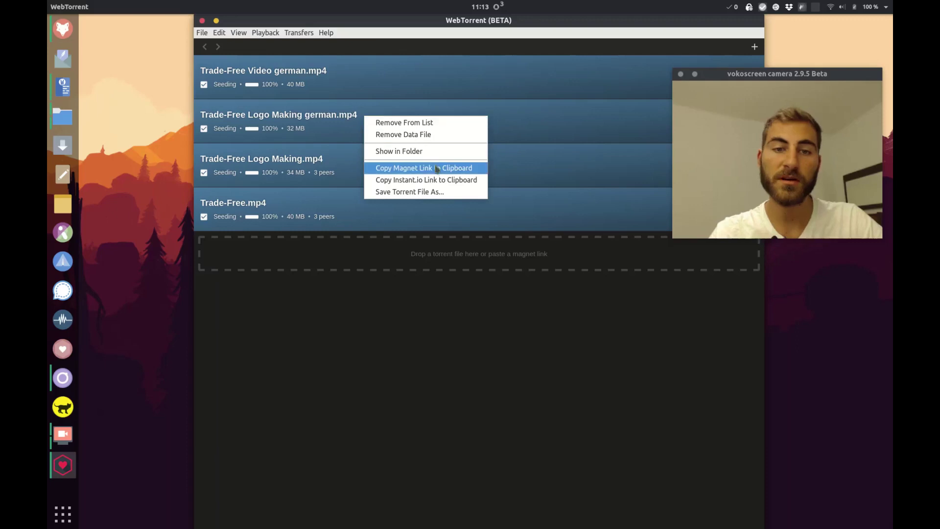
click(426, 173)
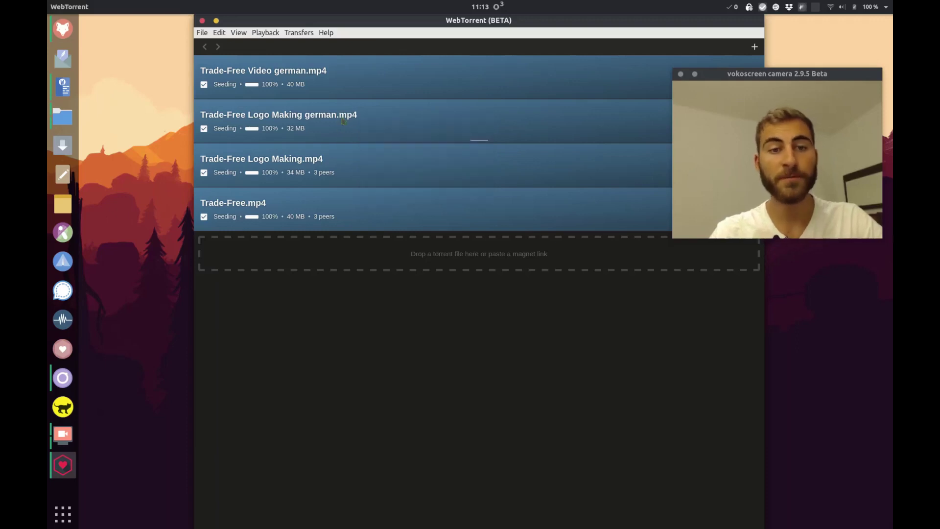
key(ctrl+alt+Up)
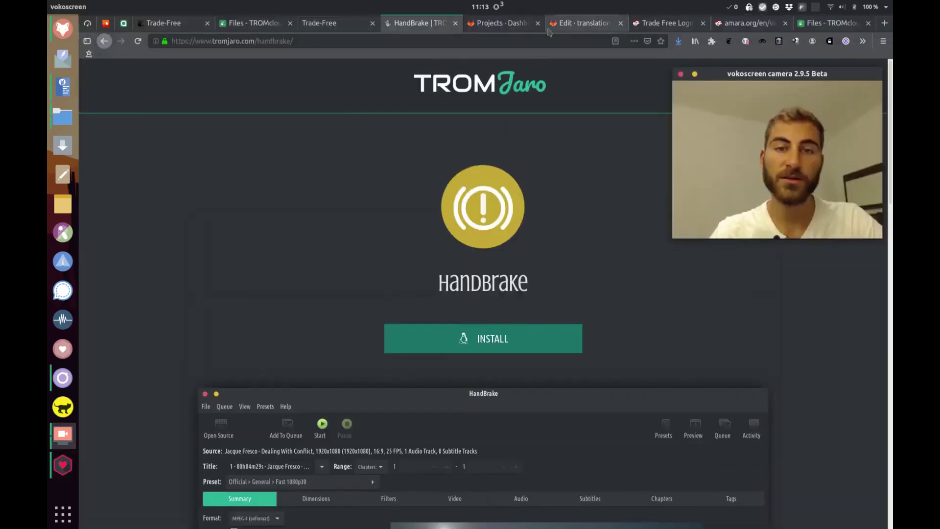
click(590, 26)
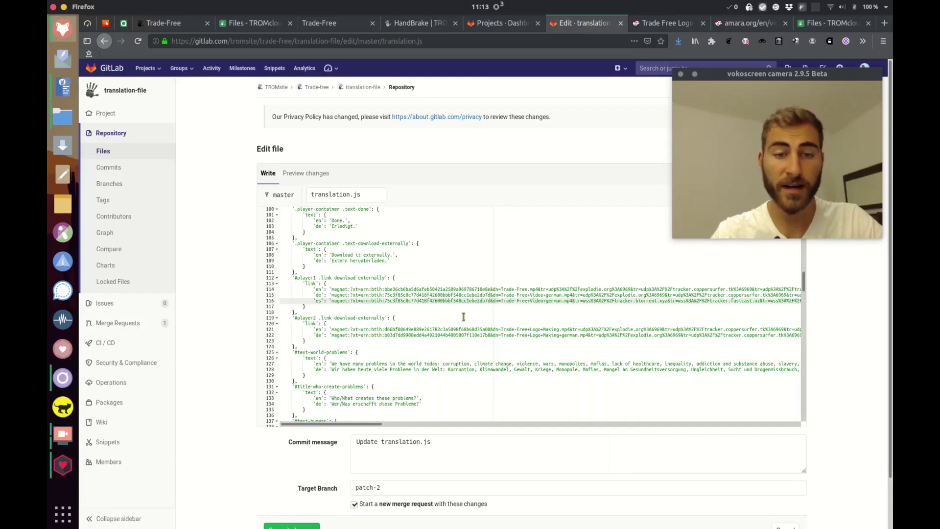
scroll(404, 308, down, 3)
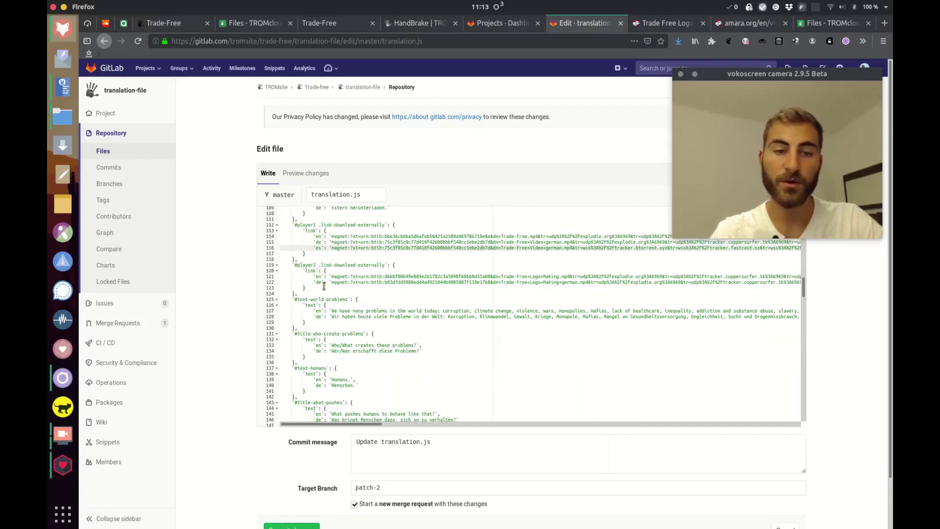
scroll(516, 287, right, 10)
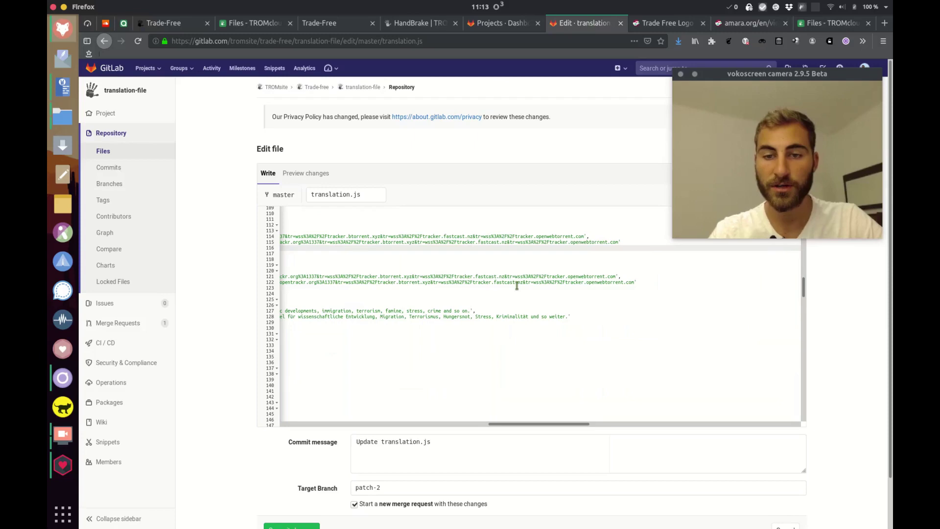
click(651, 283)
key(Return)
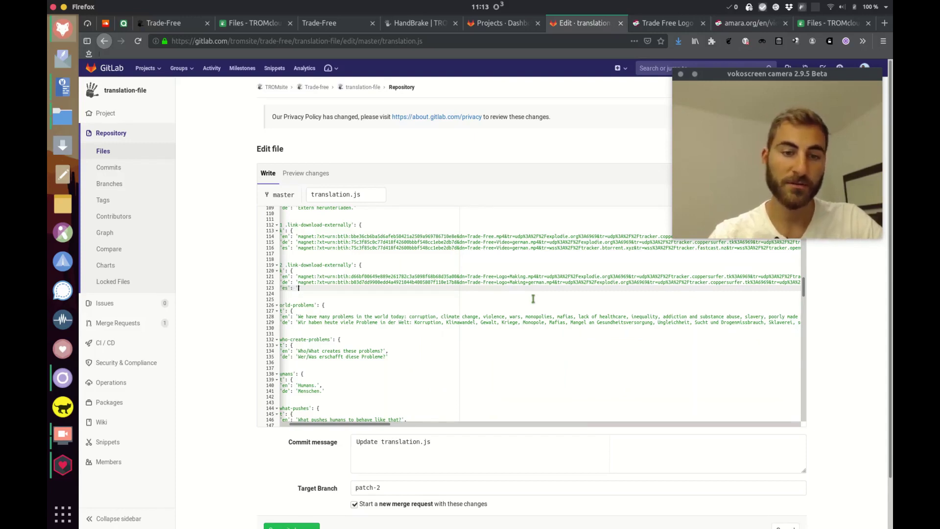
key(ctrl+v)
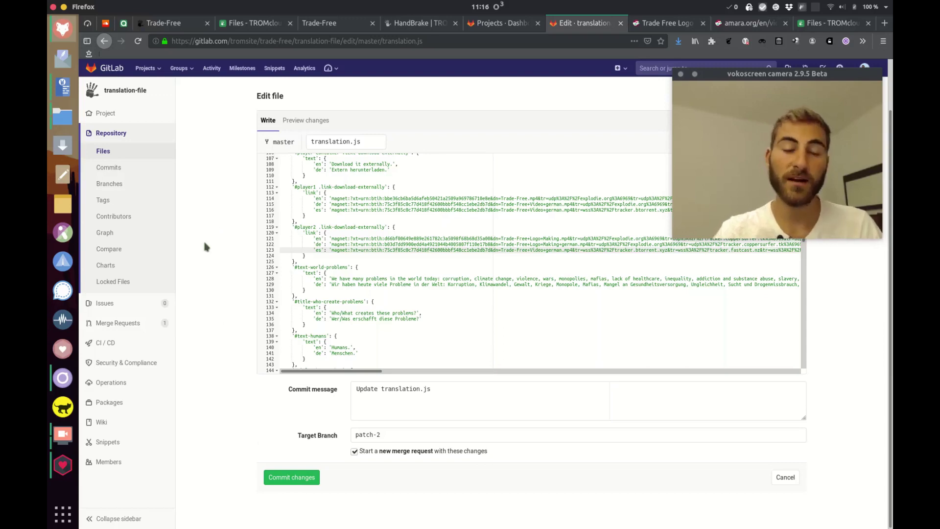
Look at the Spanish Trade-Free site and examine the text entries in GitLab's translation.js for missing 'es' lines
click(331, 24)
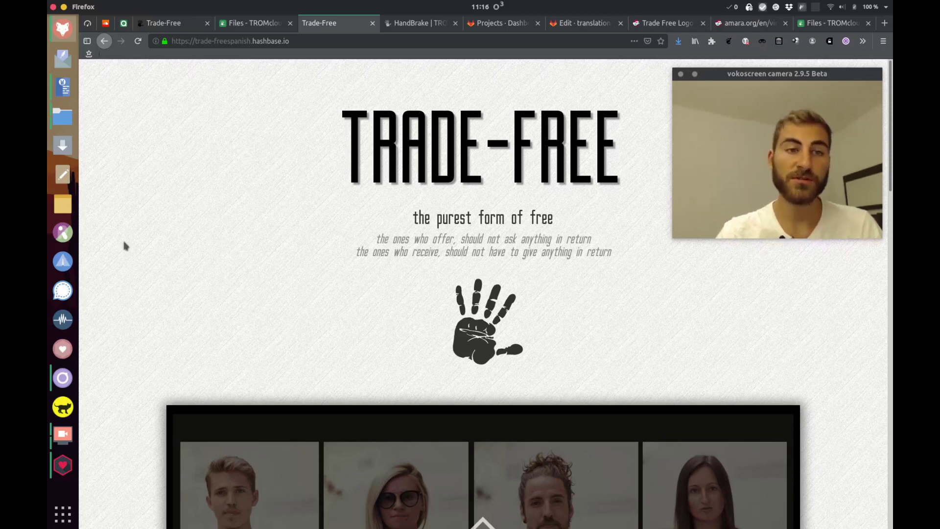
click(577, 27)
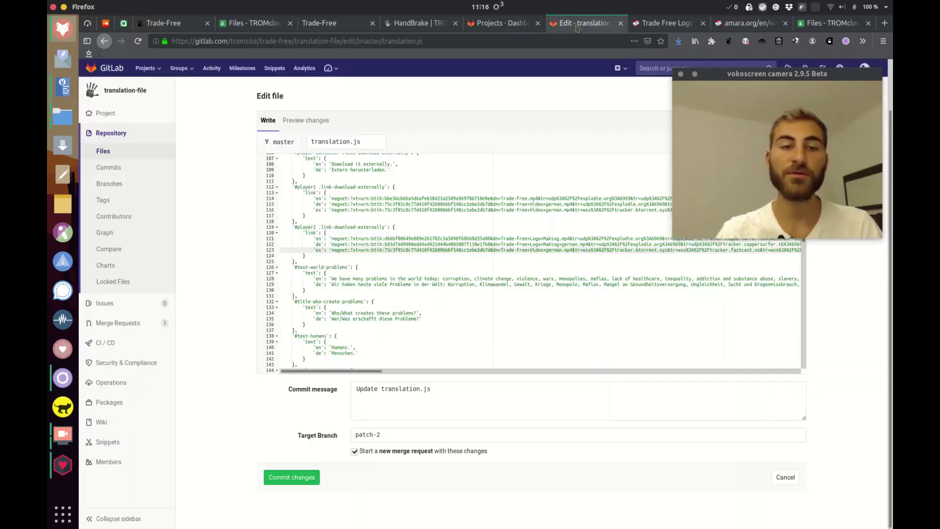
scroll(439, 231, up, 10)
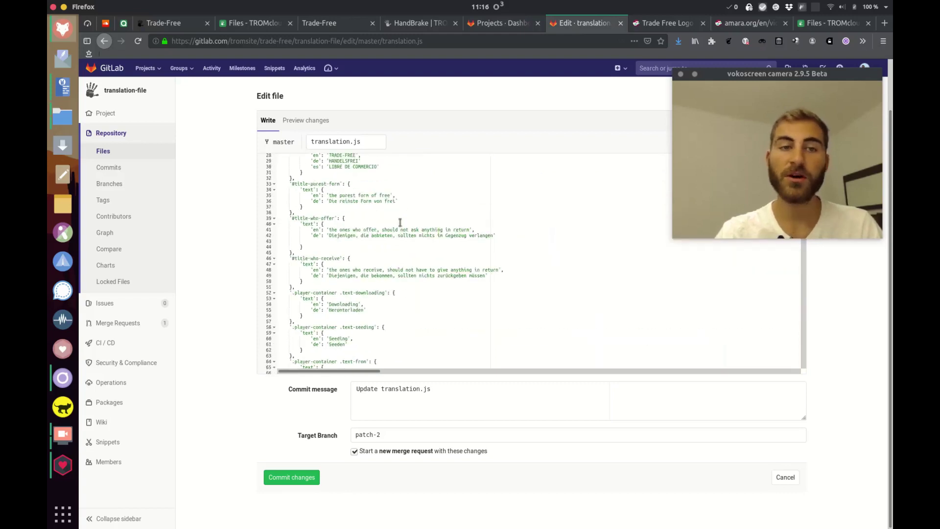
scroll(480, 241, up, 4)
scroll(400, 314, down, 4)
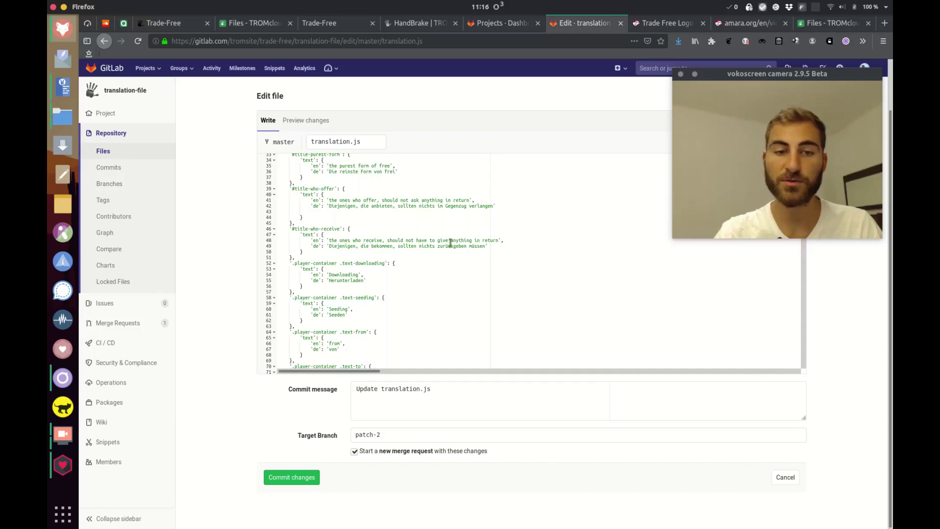
scroll(450, 243, down, 4)
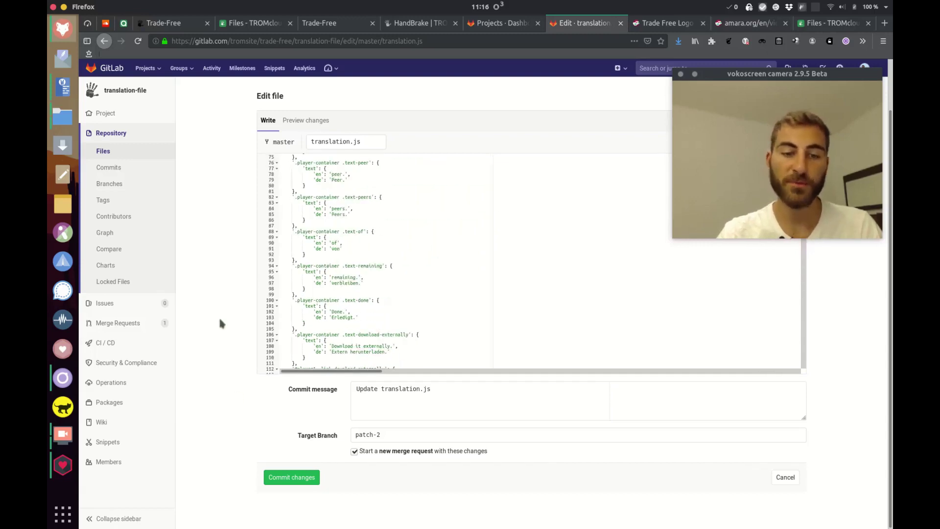